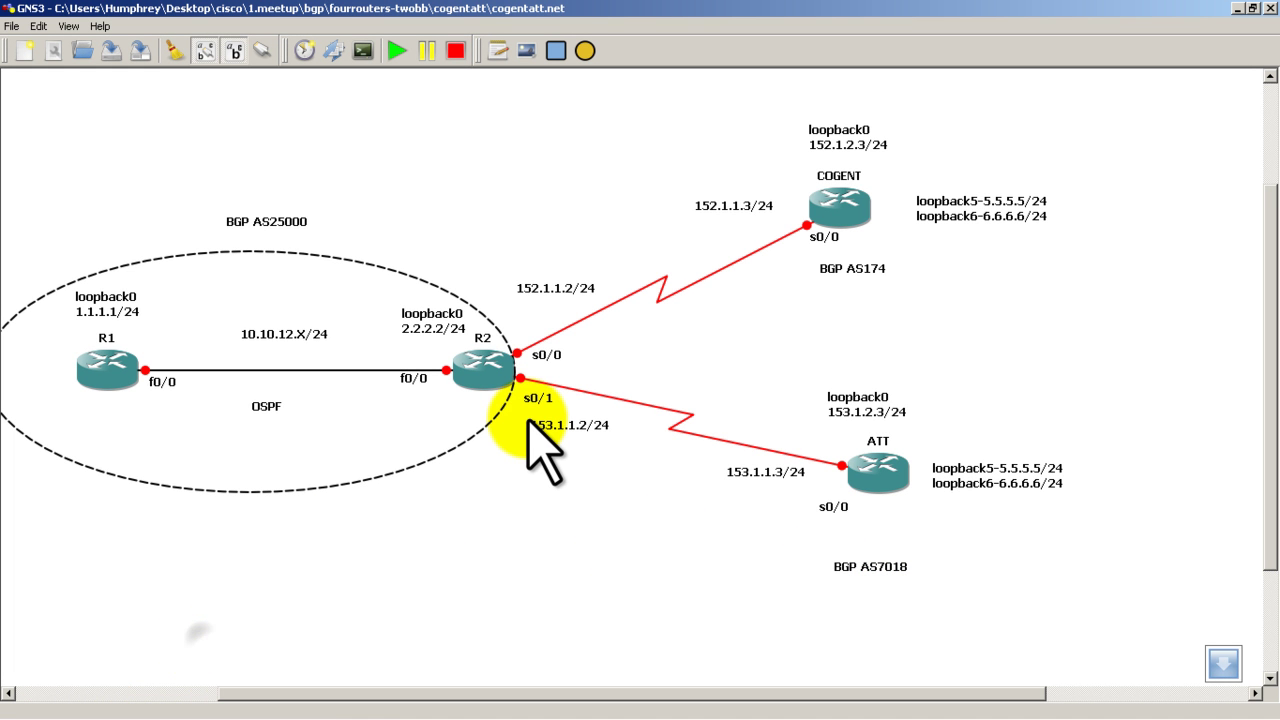
# In Firefox's CIDR Report, open the Table History BGP Table Size graph of active entries, 1989–2010
pyautogui.hotkey('alt', 'Tab')
pyautogui.hotkey('alt', 'Tab')
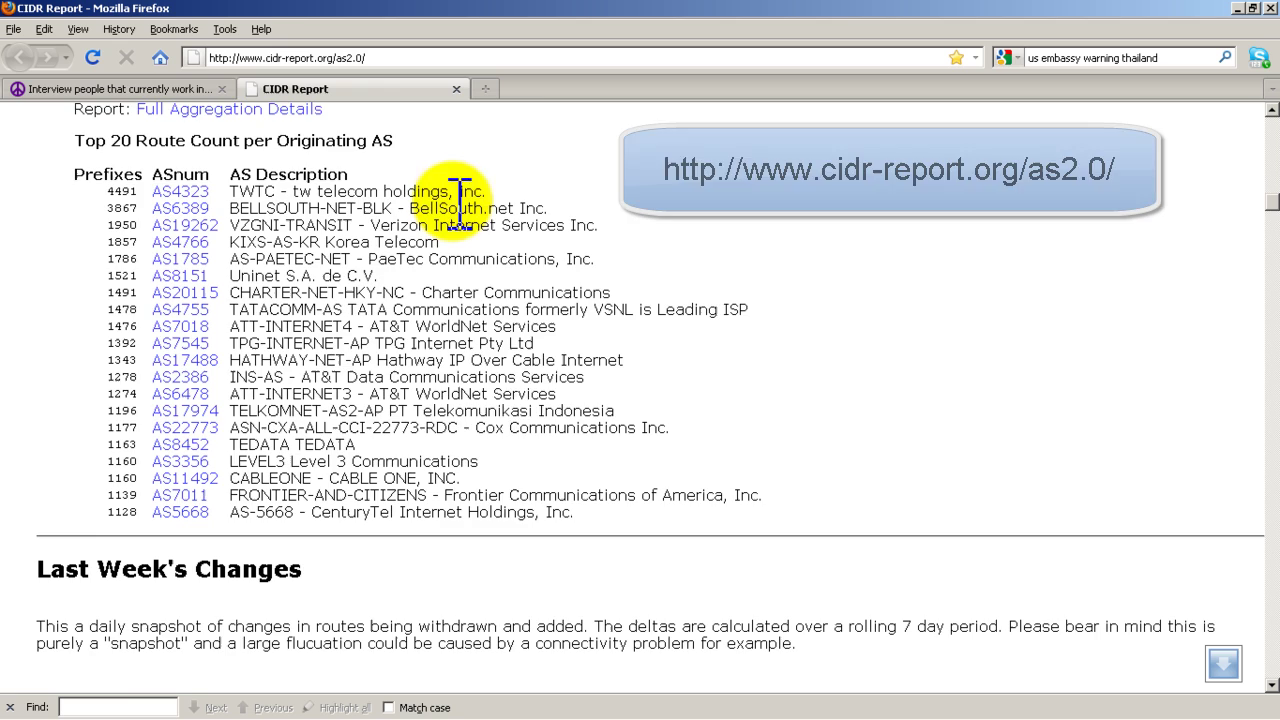
pyautogui.scroll(10, 700, 315)
pyautogui.scroll(10, 615, 295)
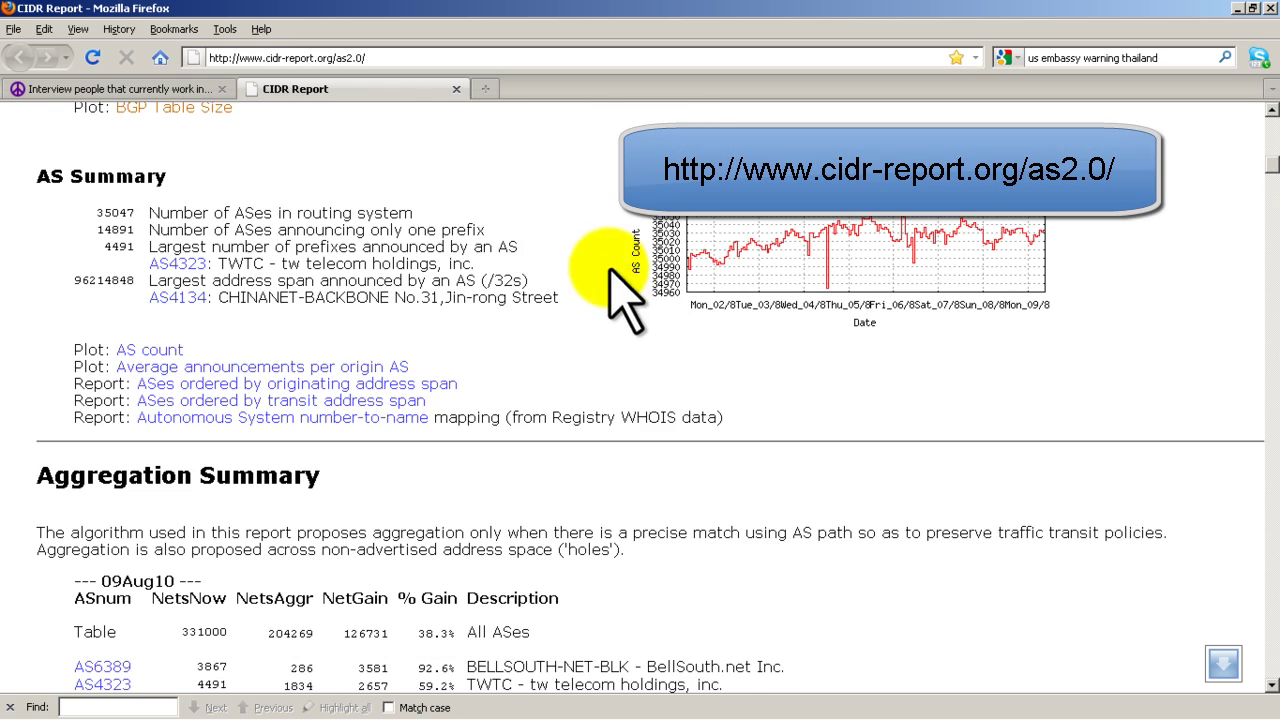
pyautogui.scroll(4, 345, 525)
pyautogui.scroll(2, 345, 525)
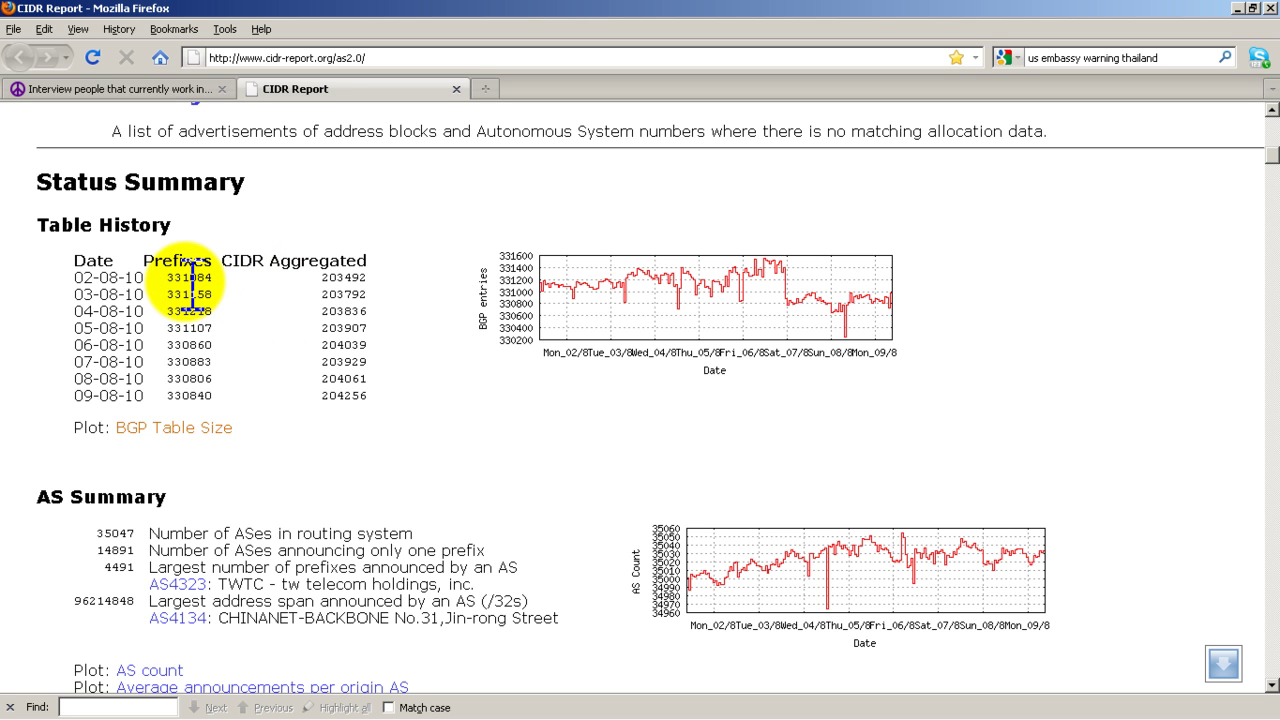
pyautogui.click(188, 428)
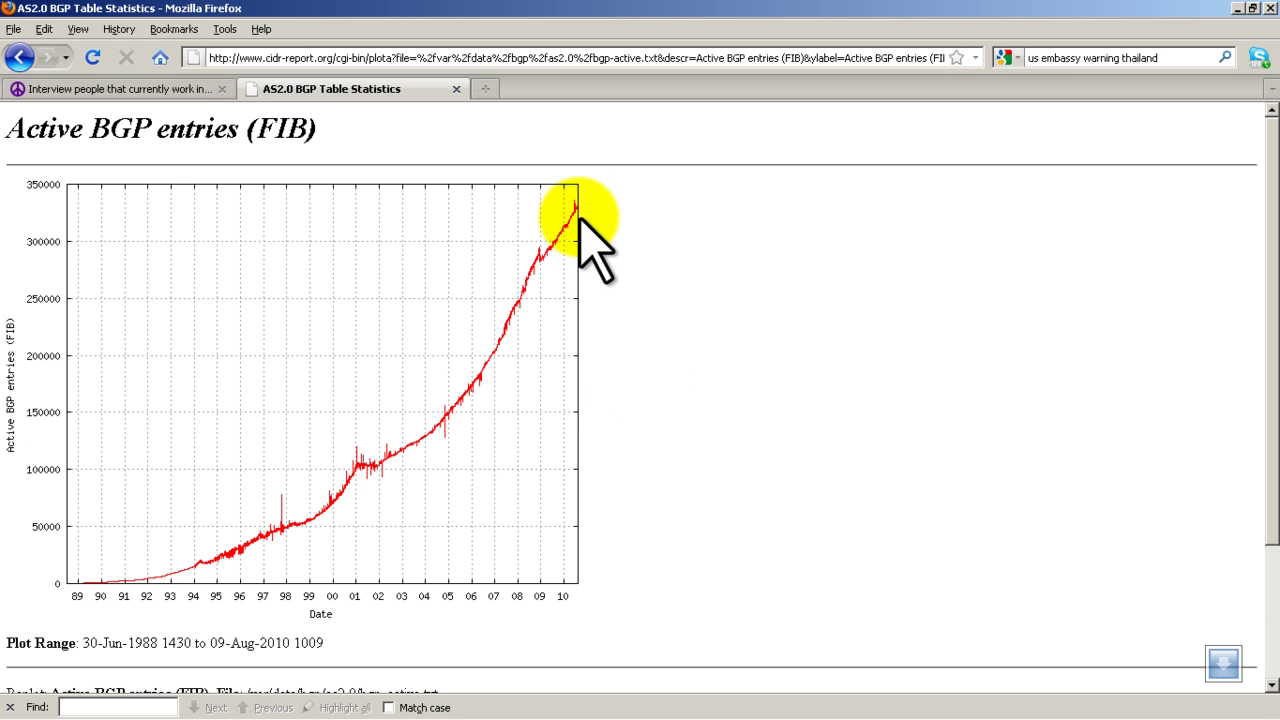
pyautogui.scroll(-3, 623, 337)
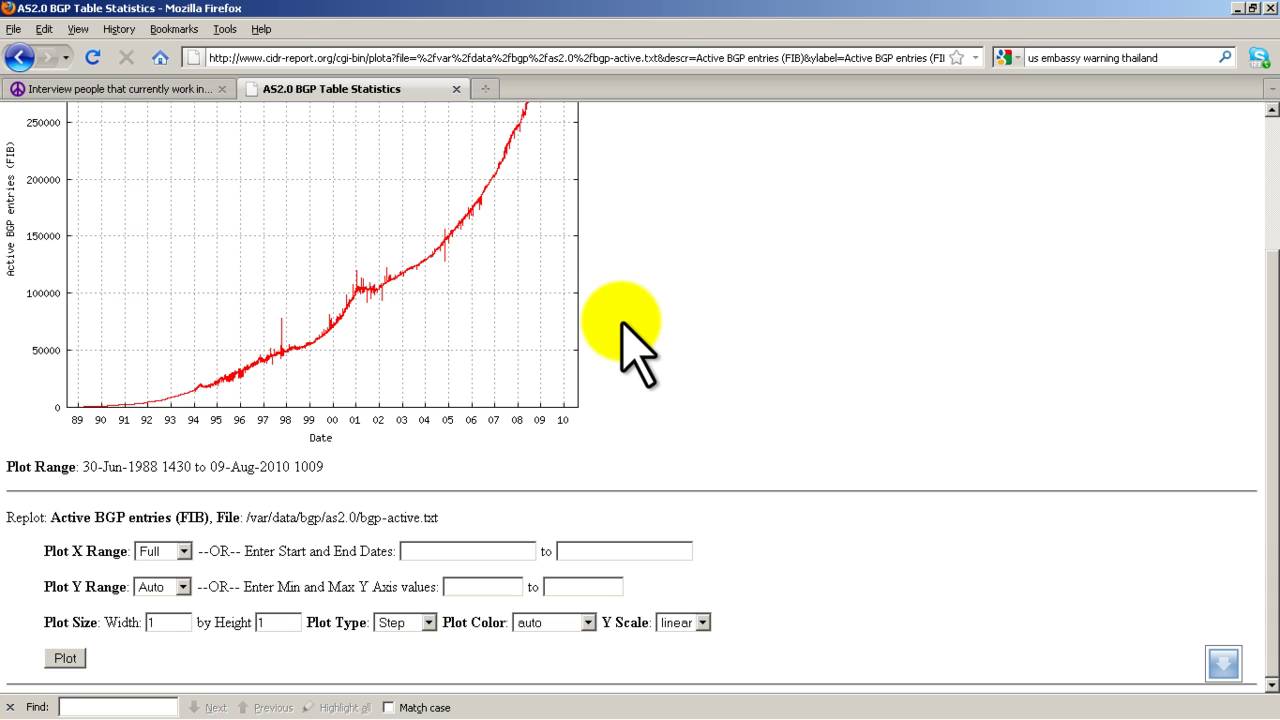
pyautogui.scroll(3, 623, 326)
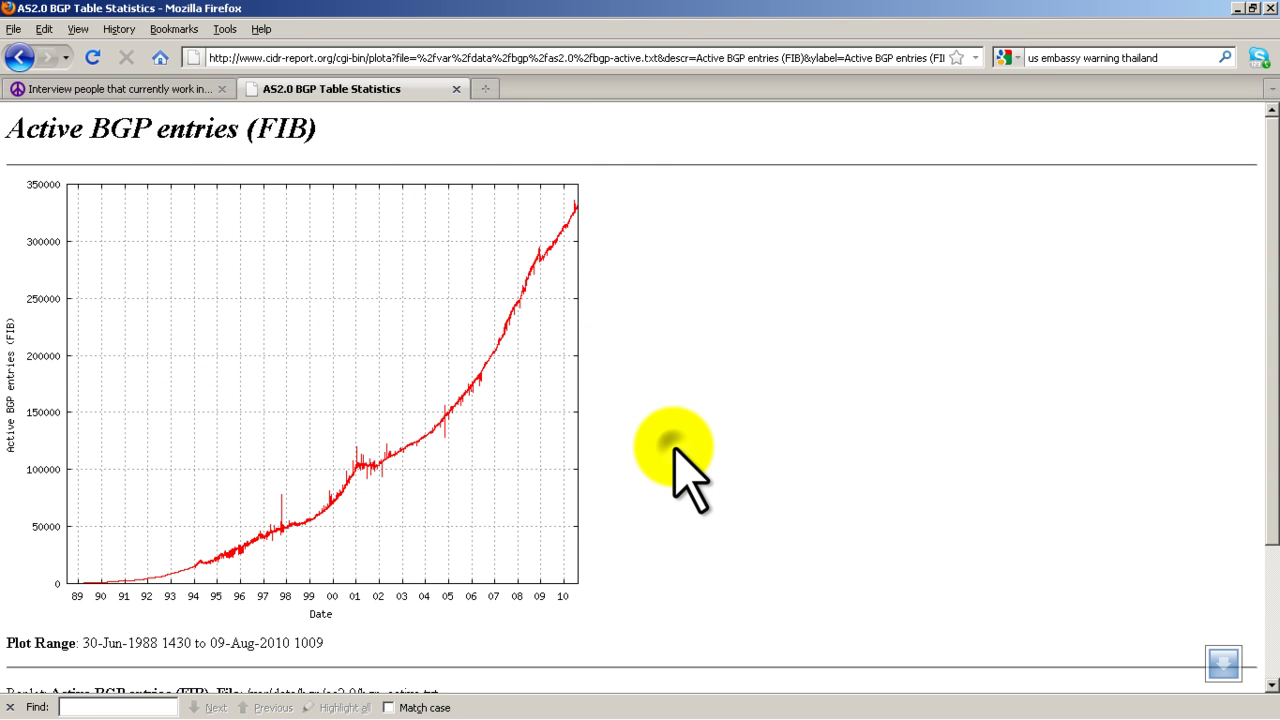
# Return to GNS3 and select the dashed OSPF area outline around R1 and R2
pyautogui.hotkey('alt', 'Tab')
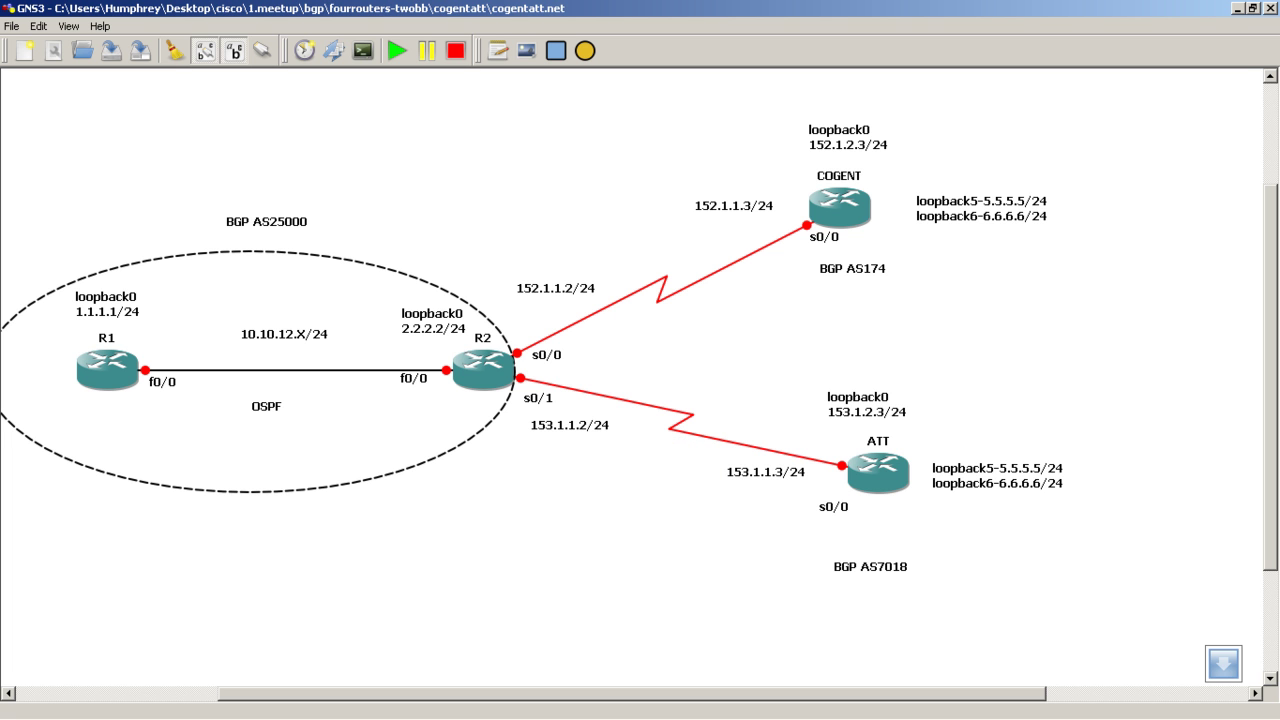
pyautogui.click(166, 423)
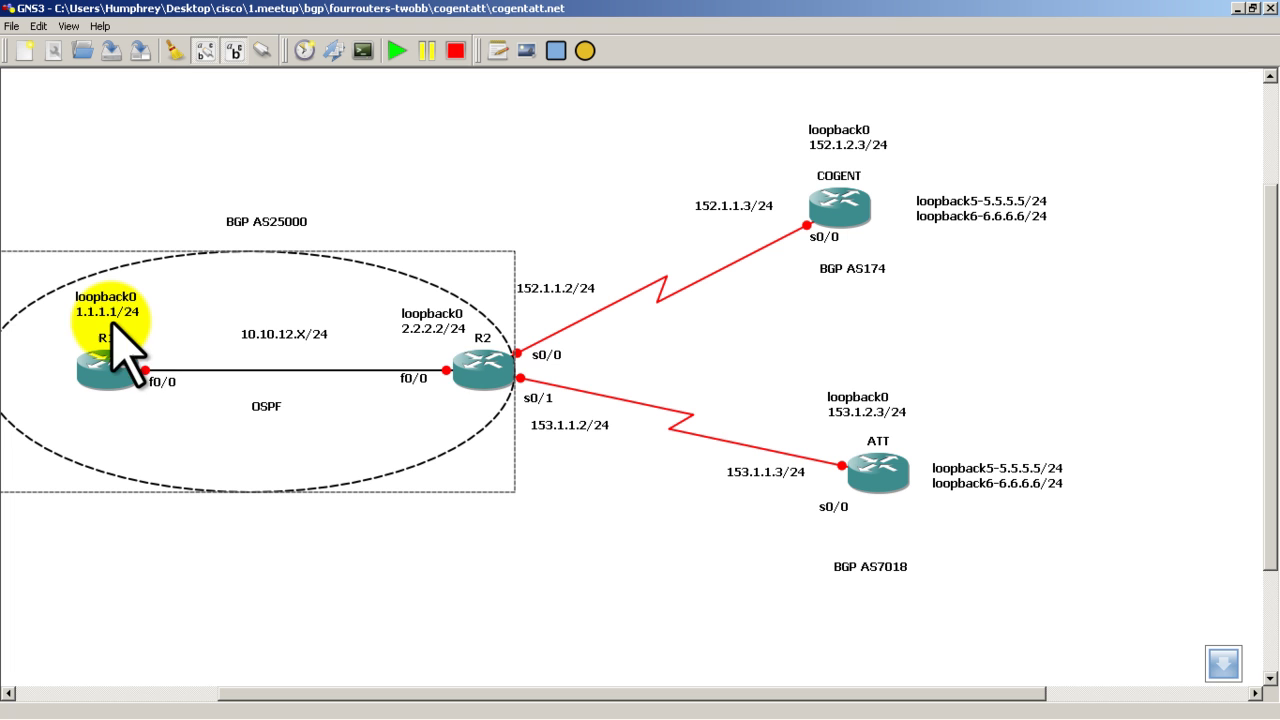
pyautogui.moveTo(491, 402)
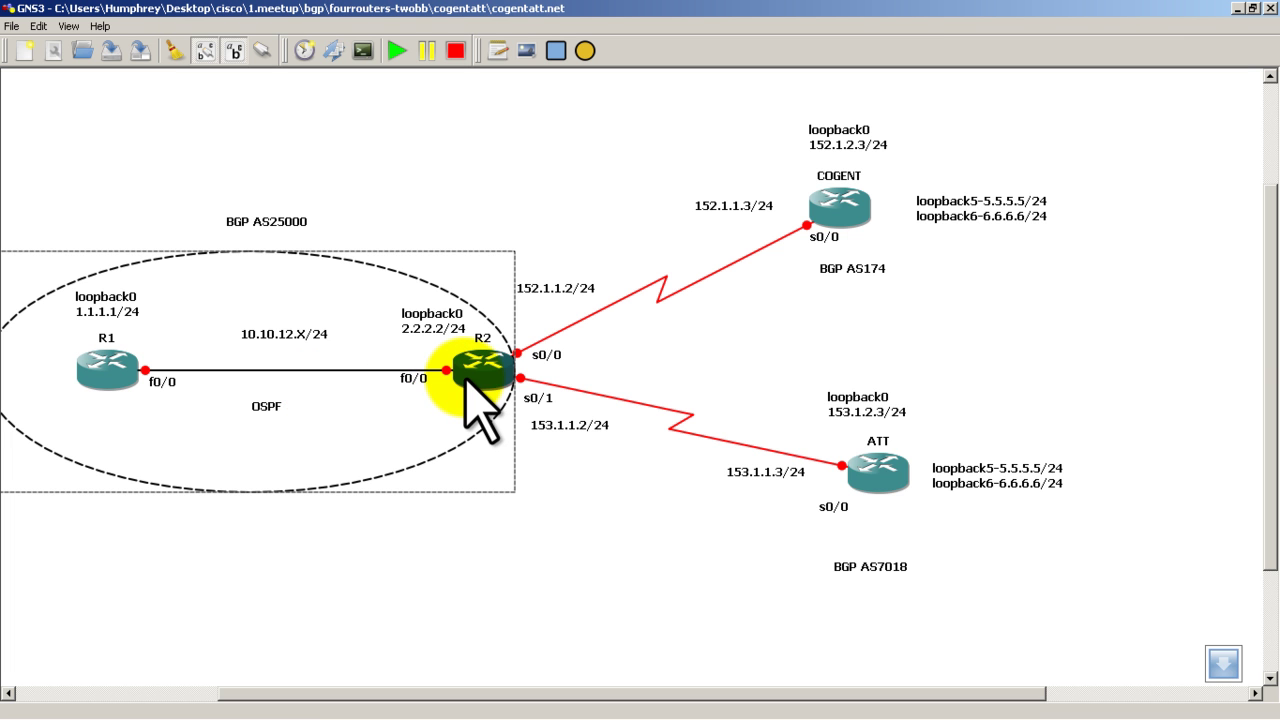
pyautogui.moveTo(817, 212)
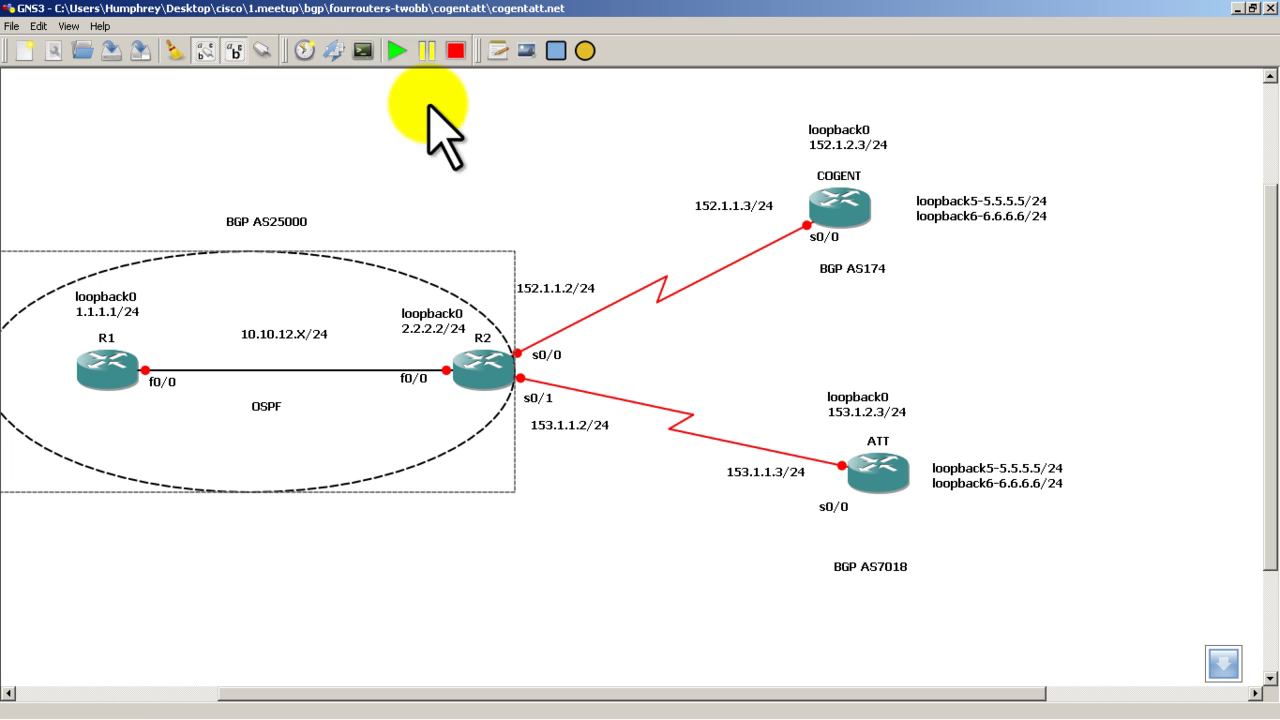
# Start all four IOS router instances from the toolbar and select router R1
pyautogui.click(397, 50)
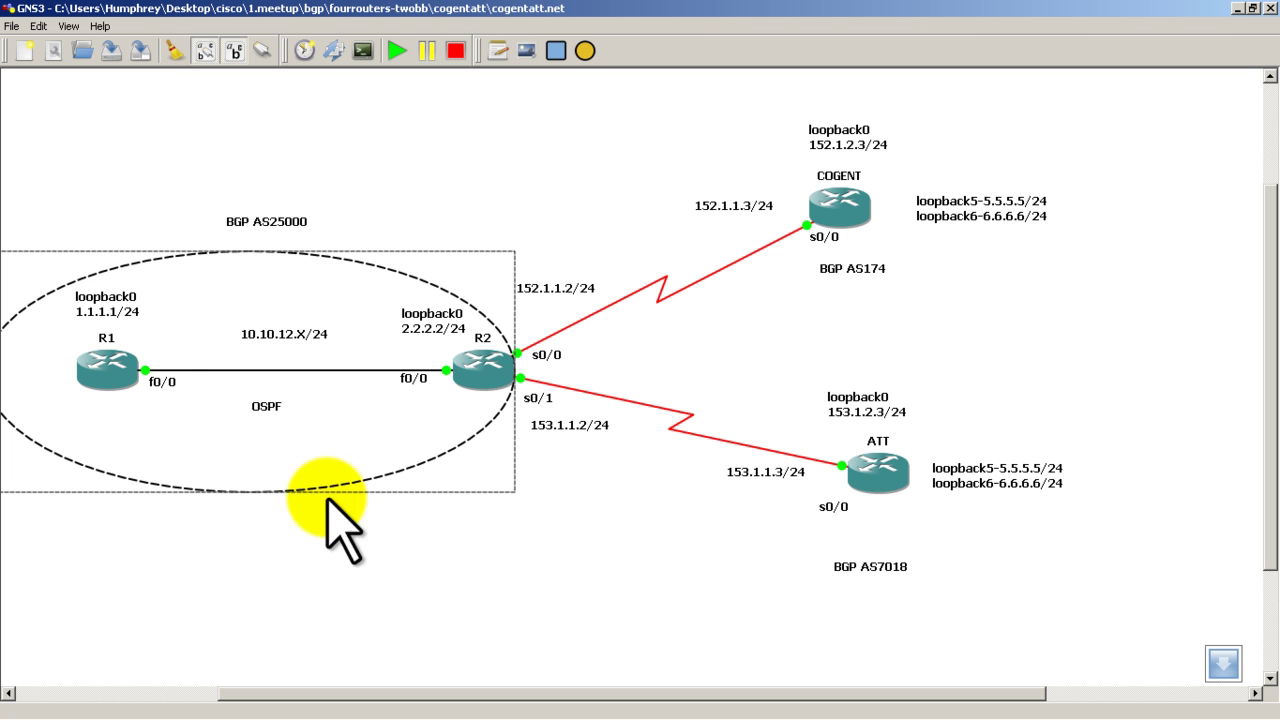
pyautogui.click(124, 378)
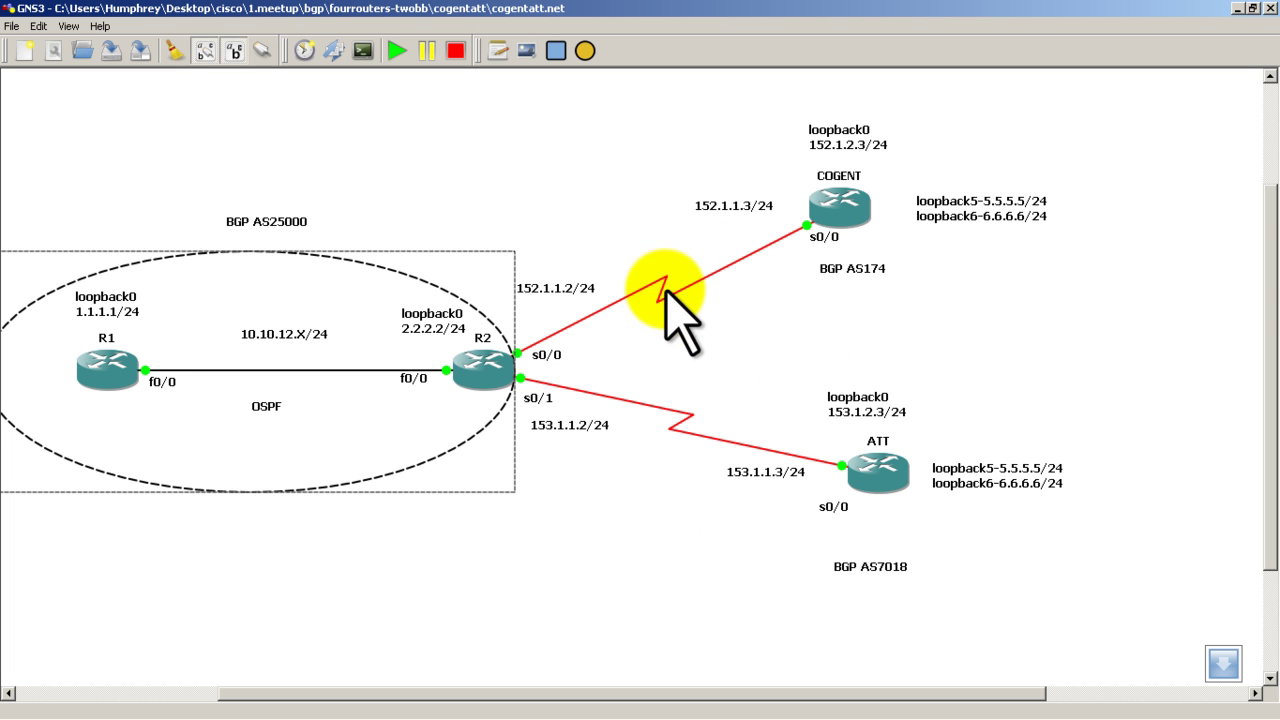
pyautogui.rightClick(505, 378)
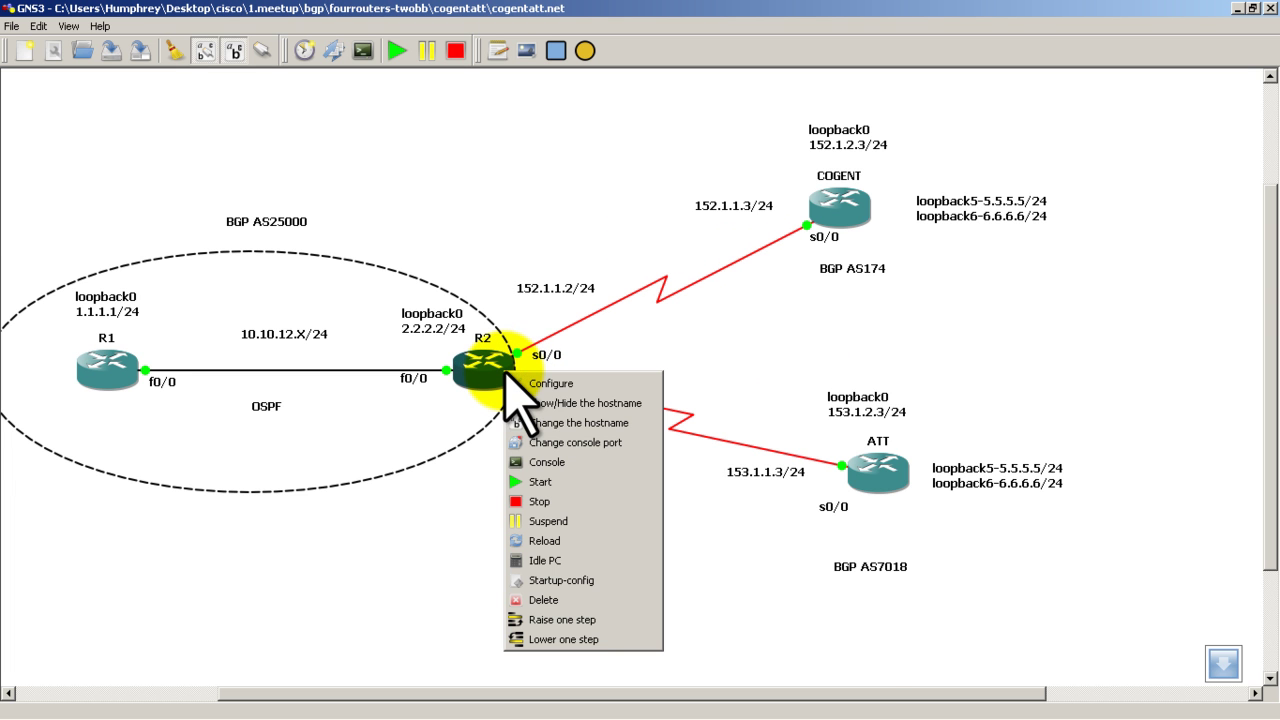
pyautogui.click(540, 383)
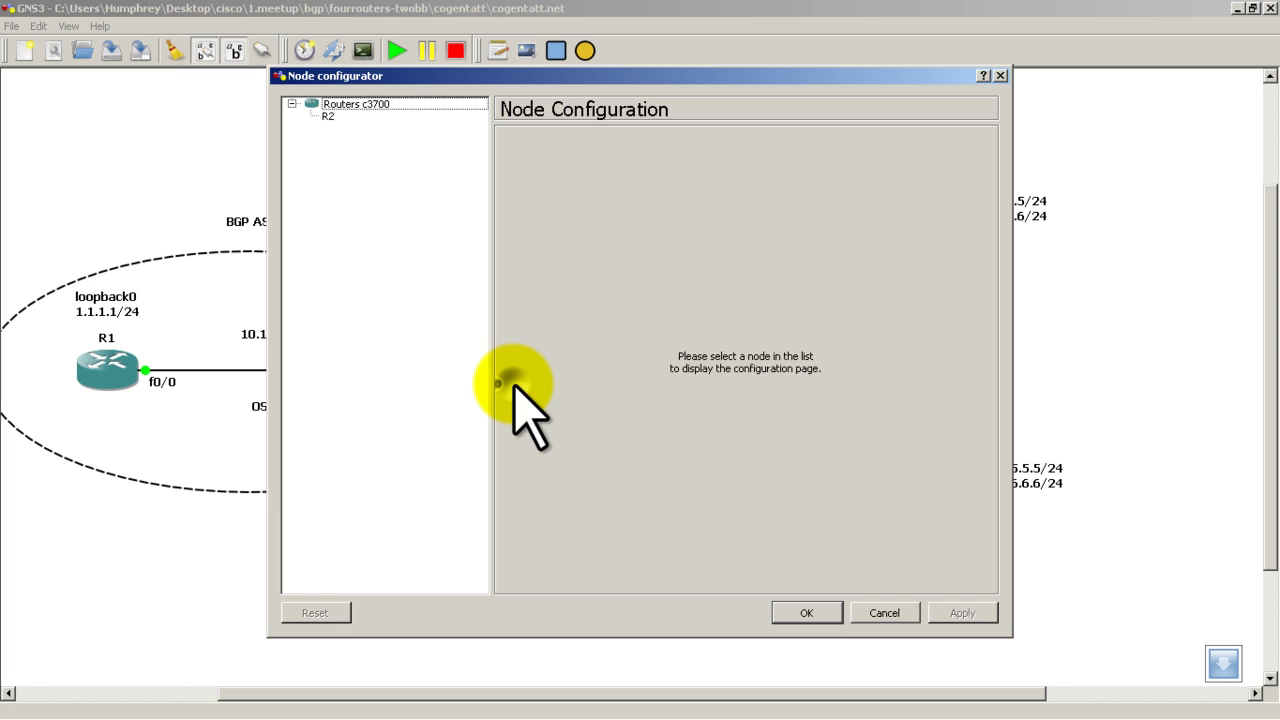
pyautogui.click(411, 117)
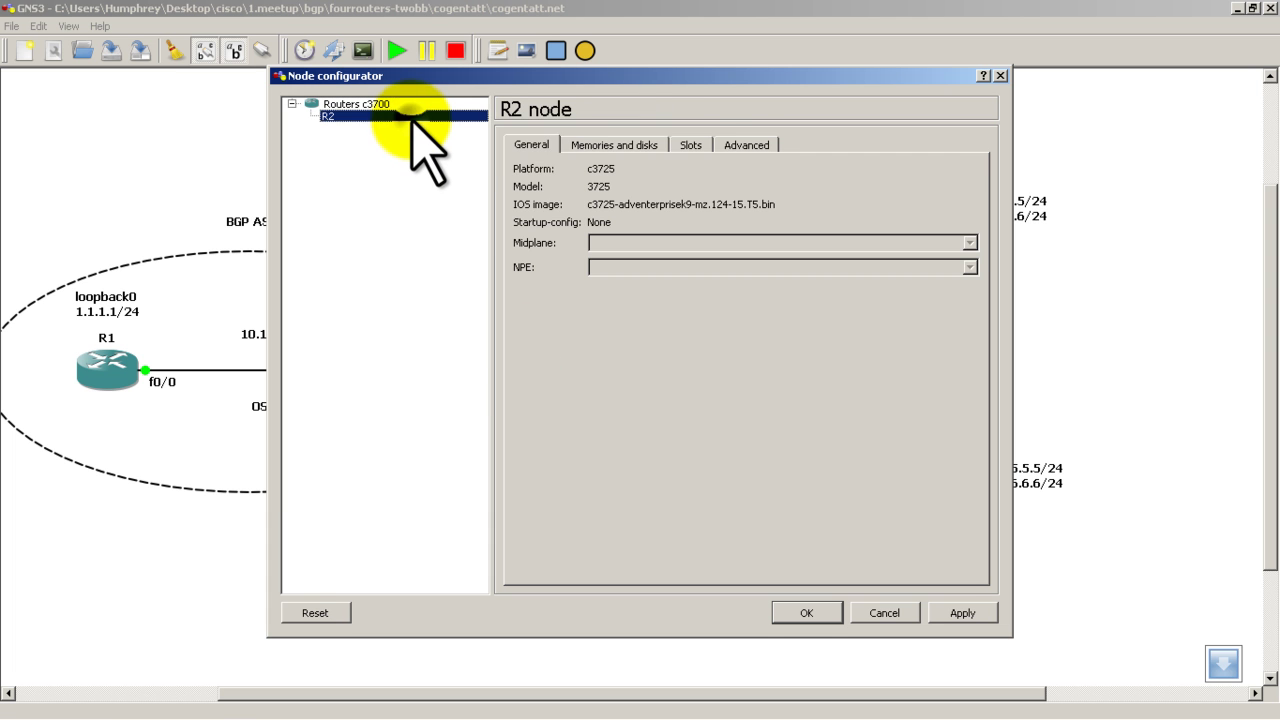
pyautogui.click(693, 146)
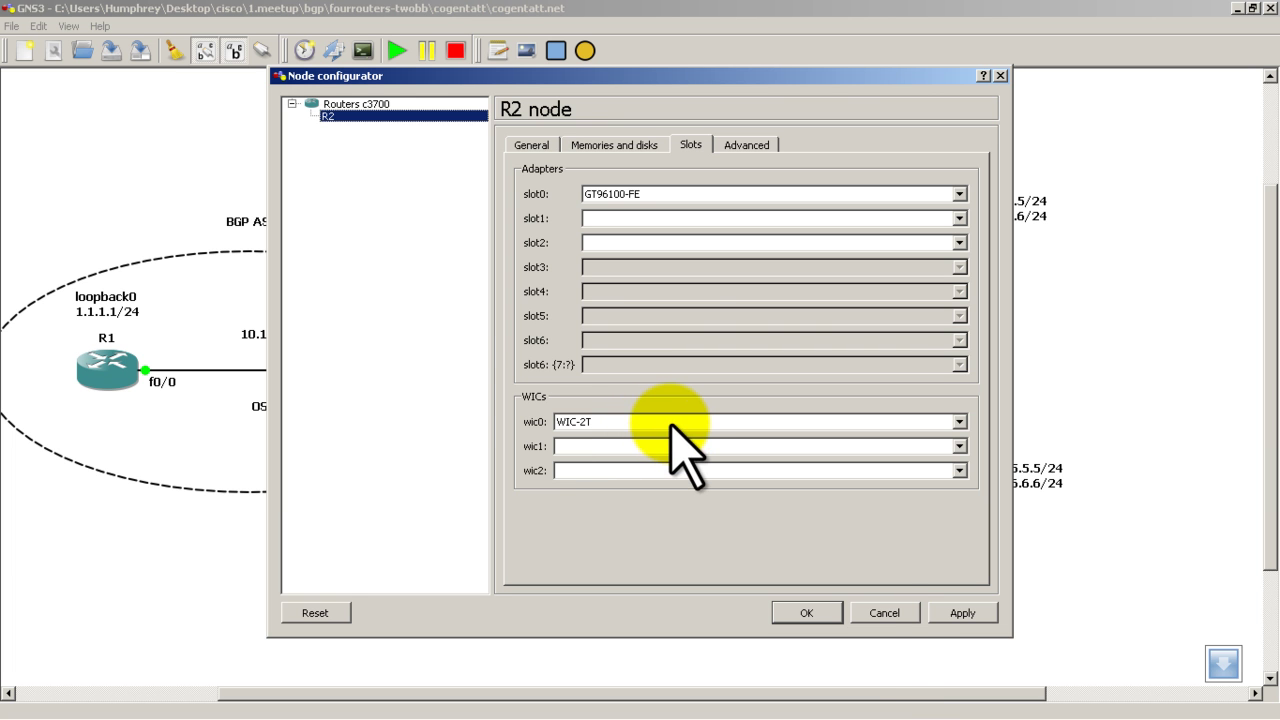
pyautogui.click(887, 616)
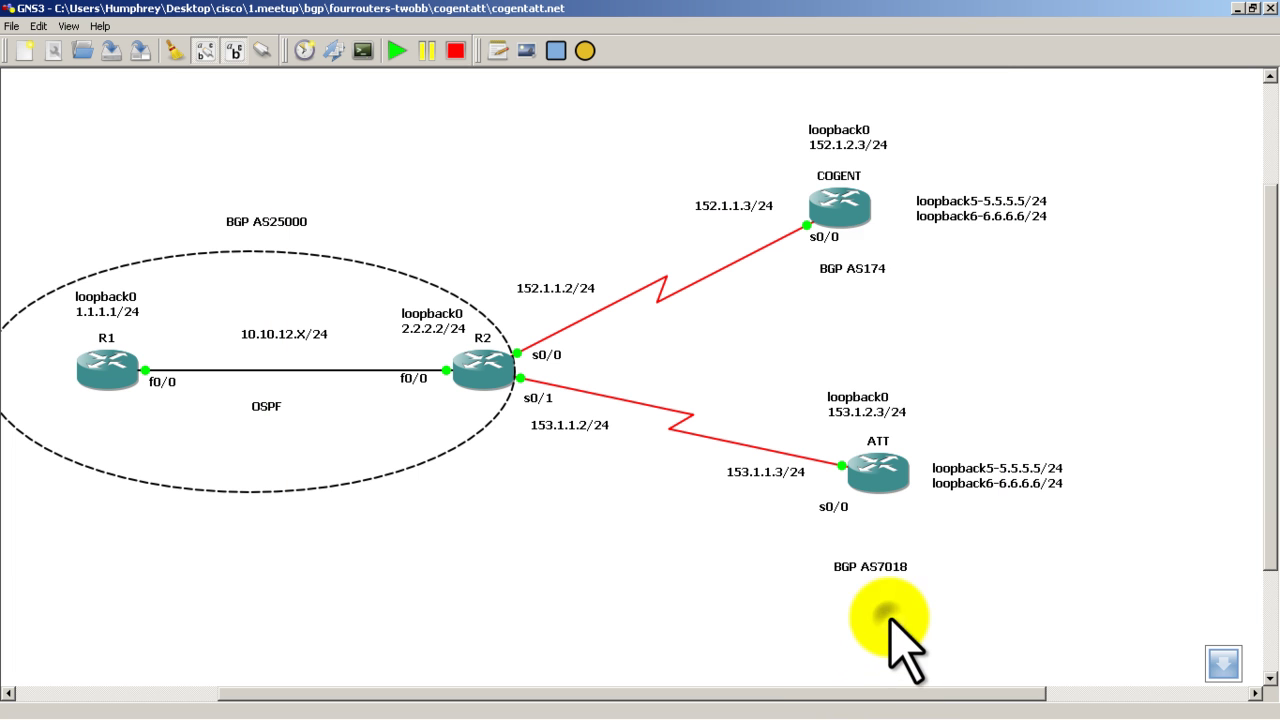
pyautogui.rightClick(849, 226)
pyautogui.click(884, 240)
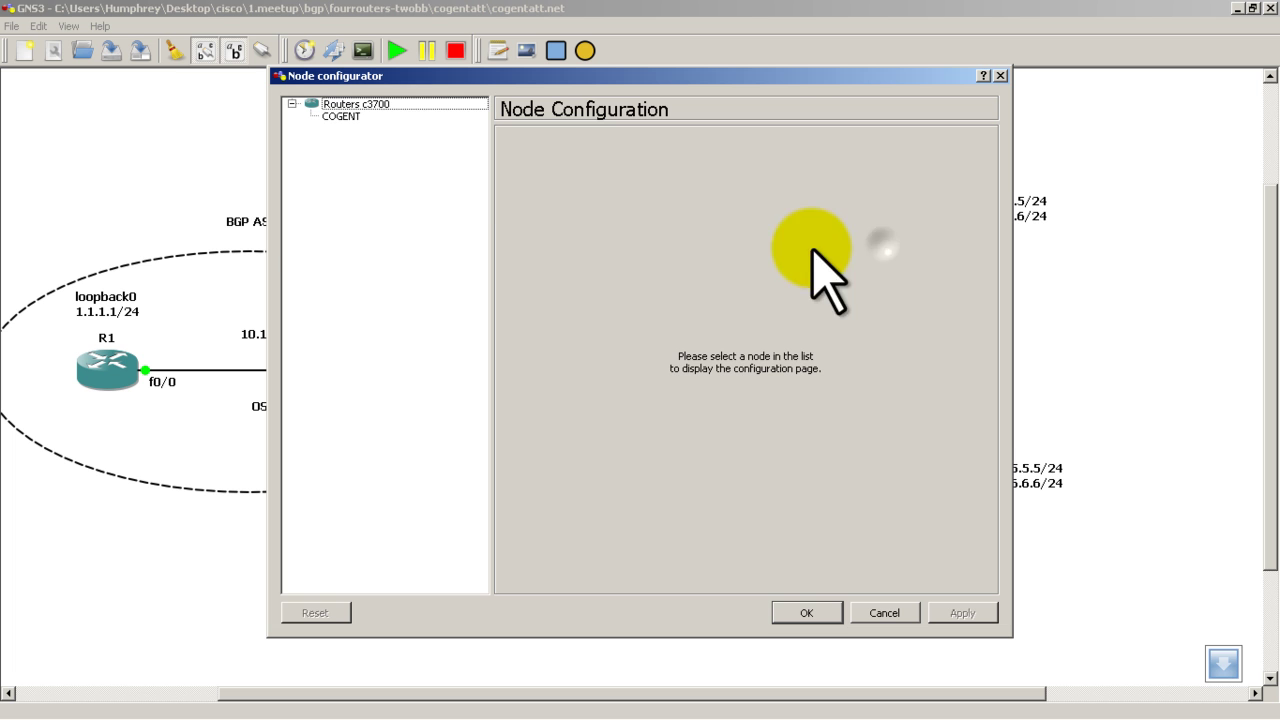
pyautogui.click(417, 116)
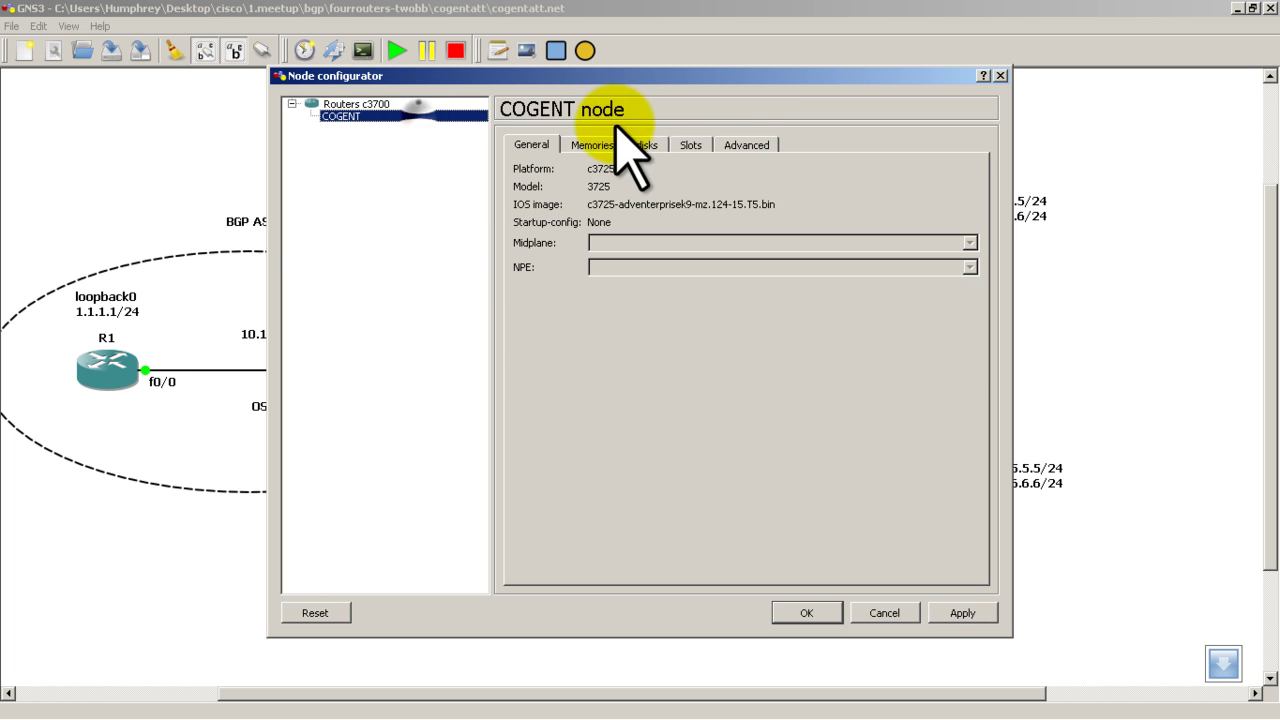
pyautogui.click(680, 145)
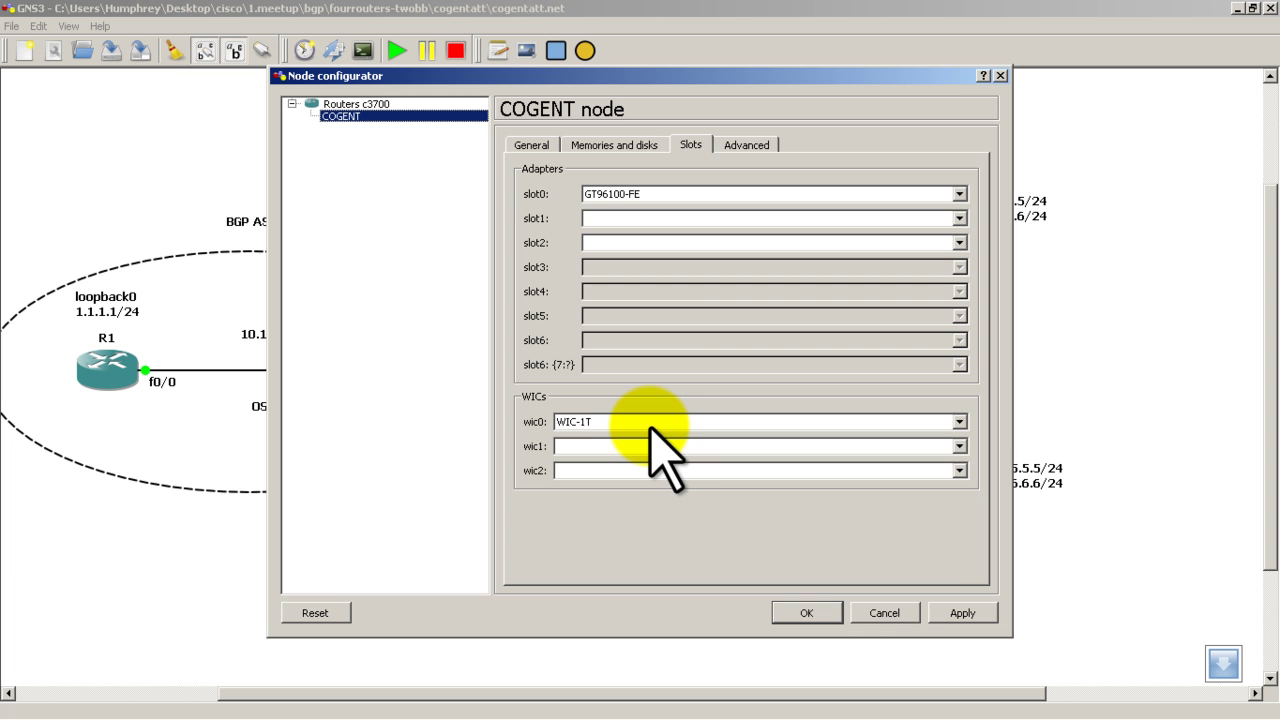
pyautogui.click(910, 612)
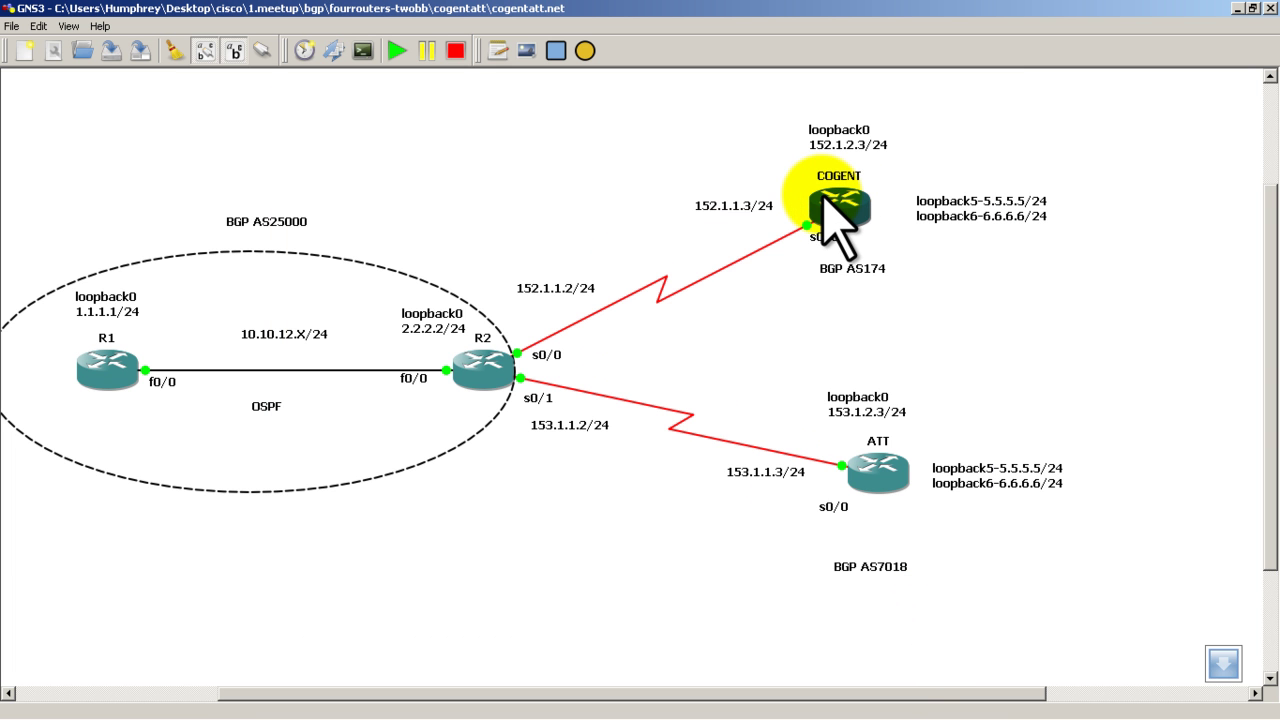
pyautogui.moveTo(825, 197)
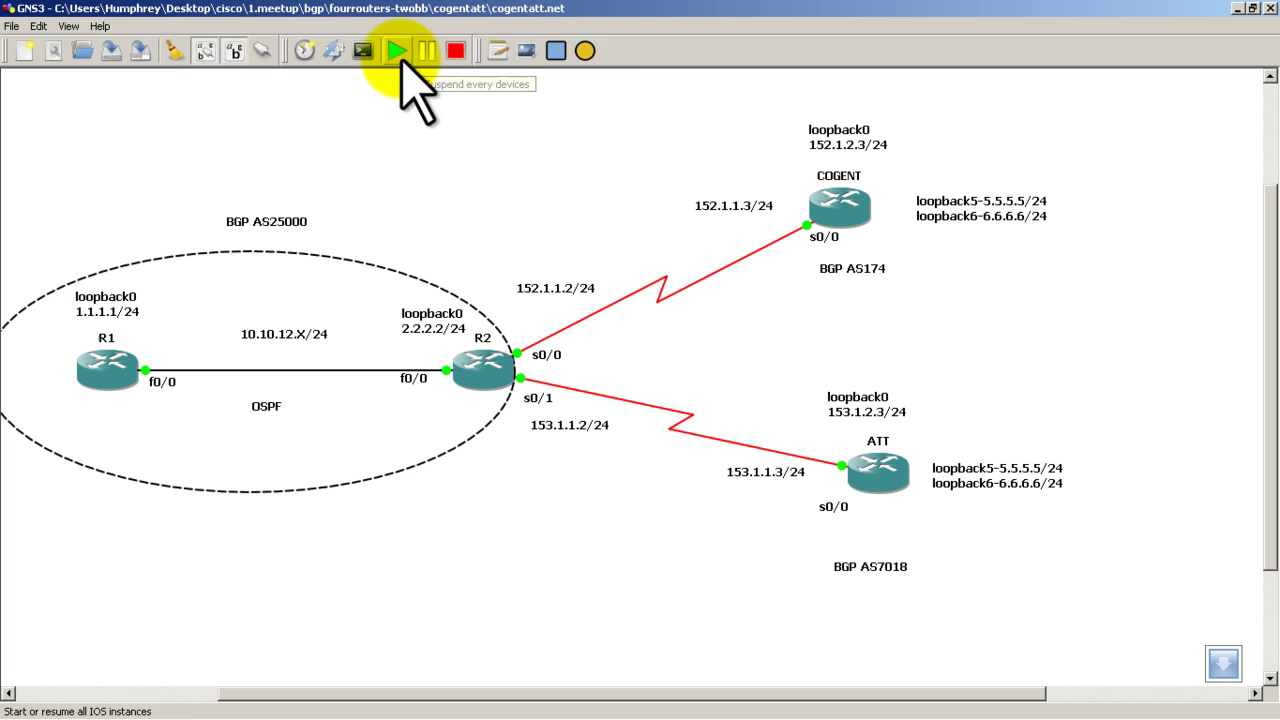
# Open console sessions to all four routers and get a fresh COGENT prompt
pyautogui.click(362, 52)
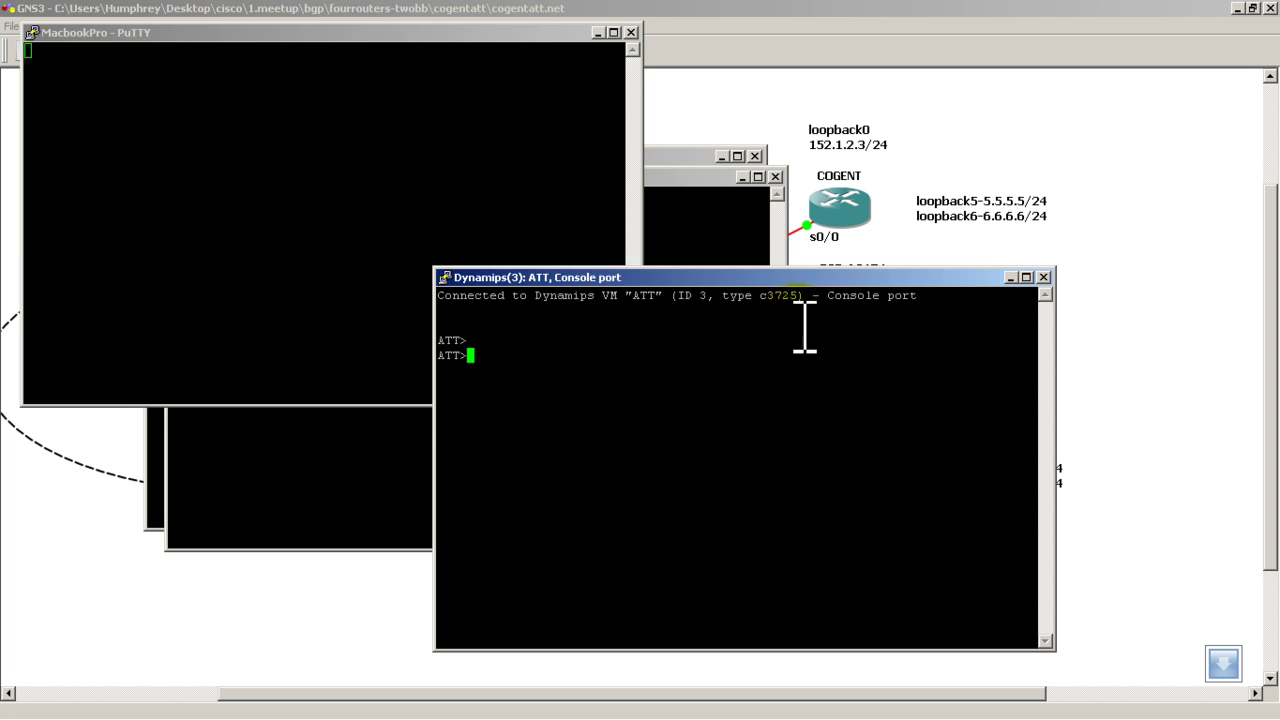
pyautogui.click(414, 266)
pyautogui.click(155, 460)
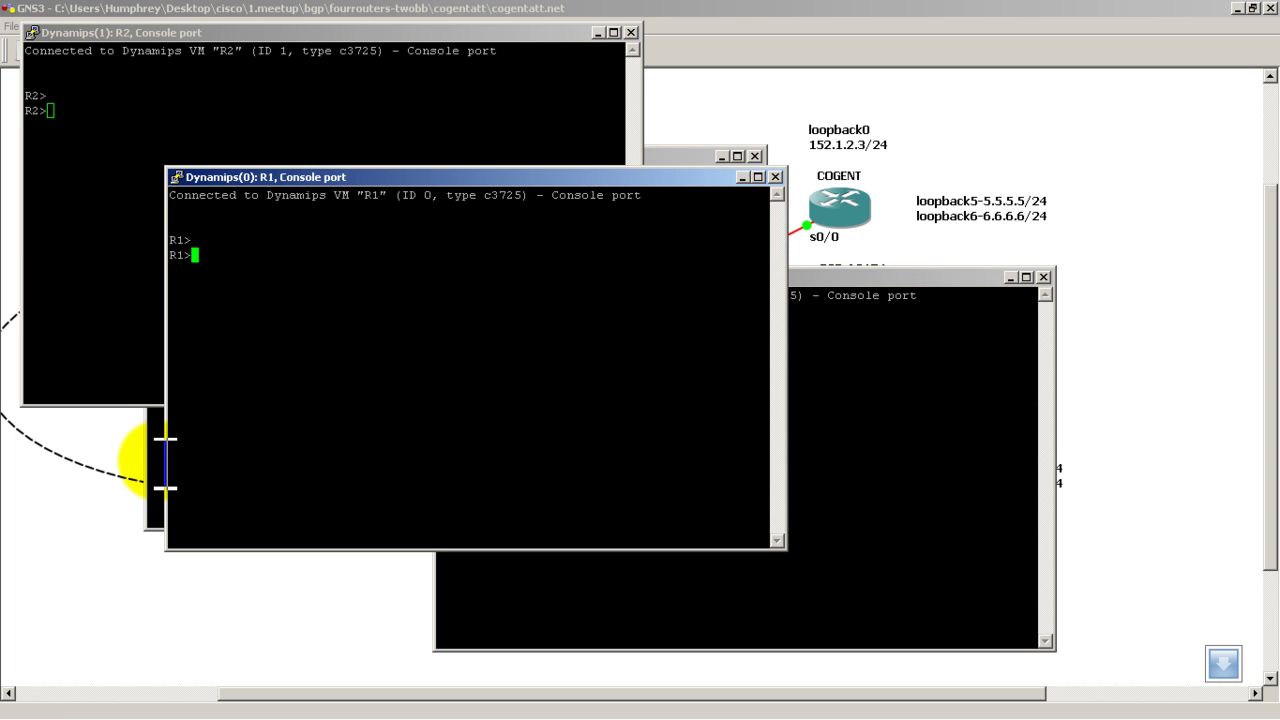
pyautogui.press('Return')
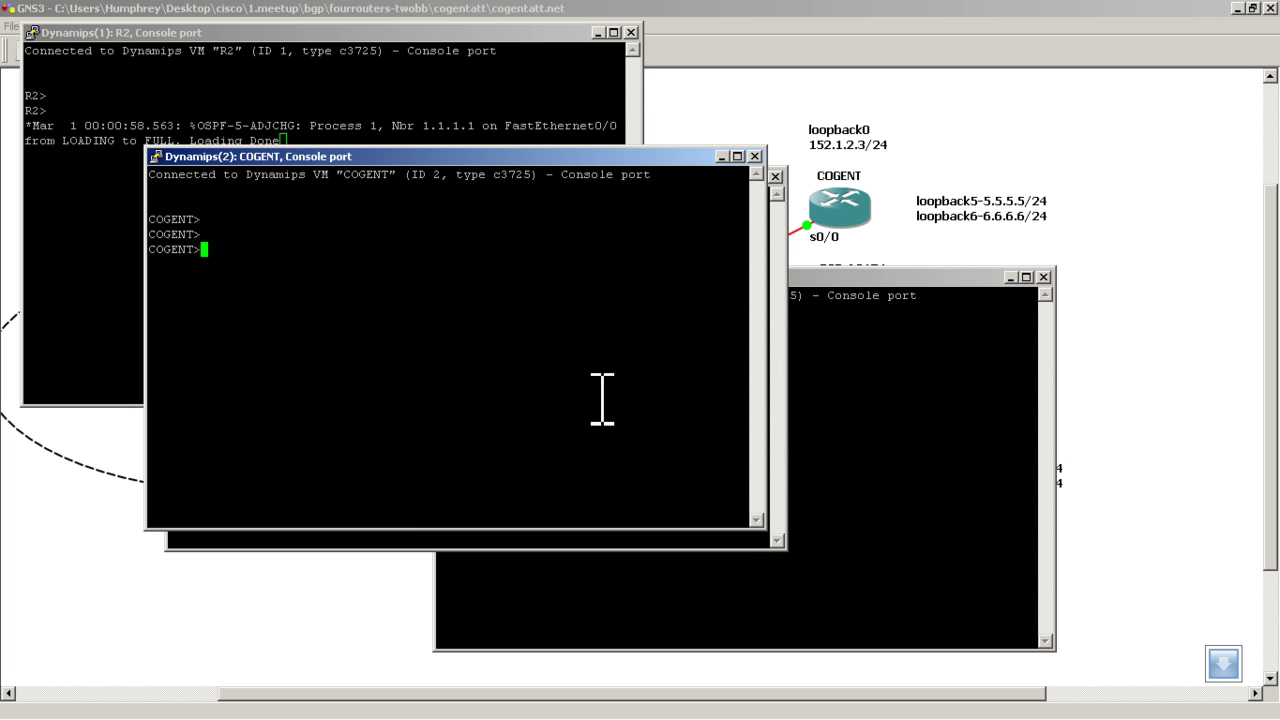
# Close the ATT, COGENT and R2 consoles, leaving R1's console repositioned over the canvas
pyautogui.click(881, 494)
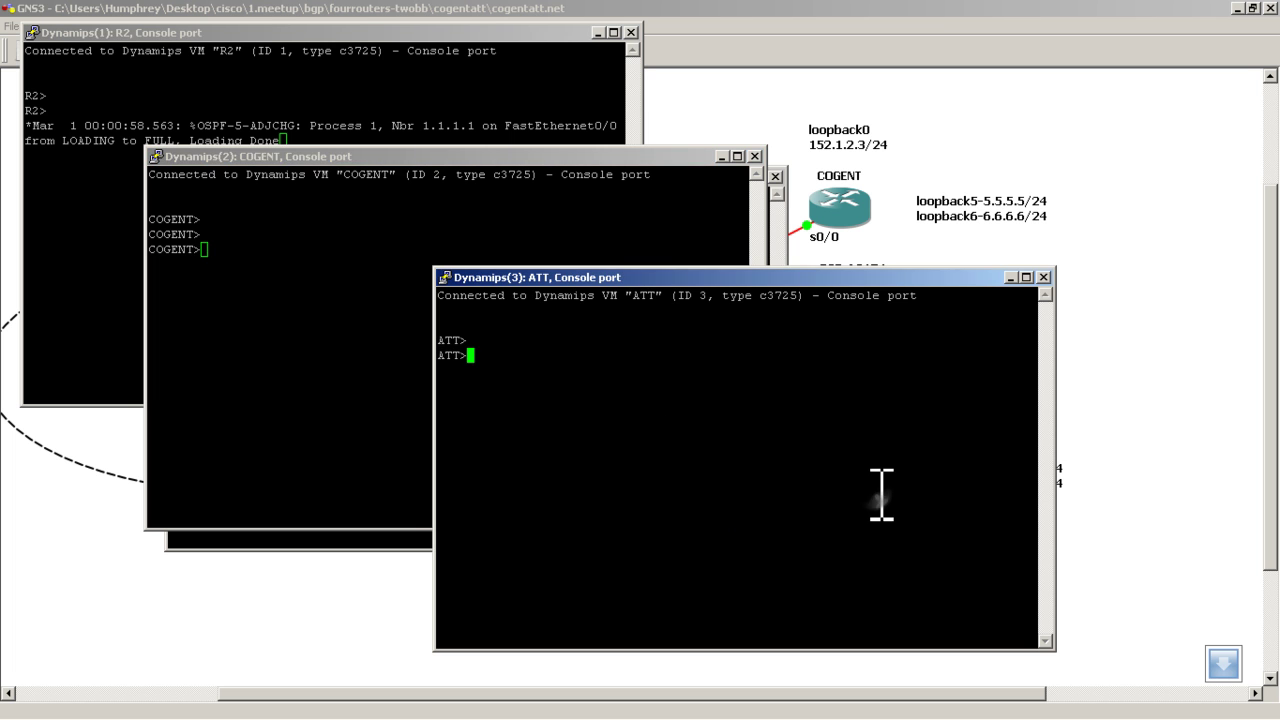
pyautogui.click(1043, 277)
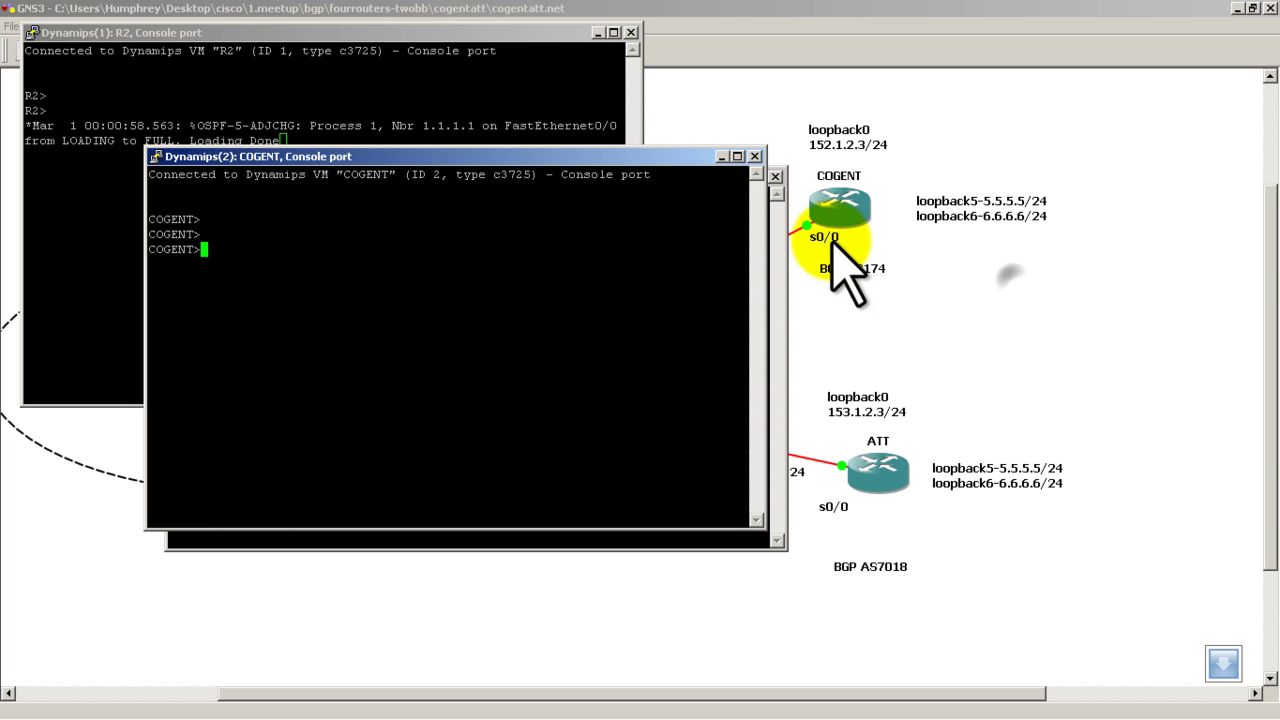
pyautogui.click(719, 156)
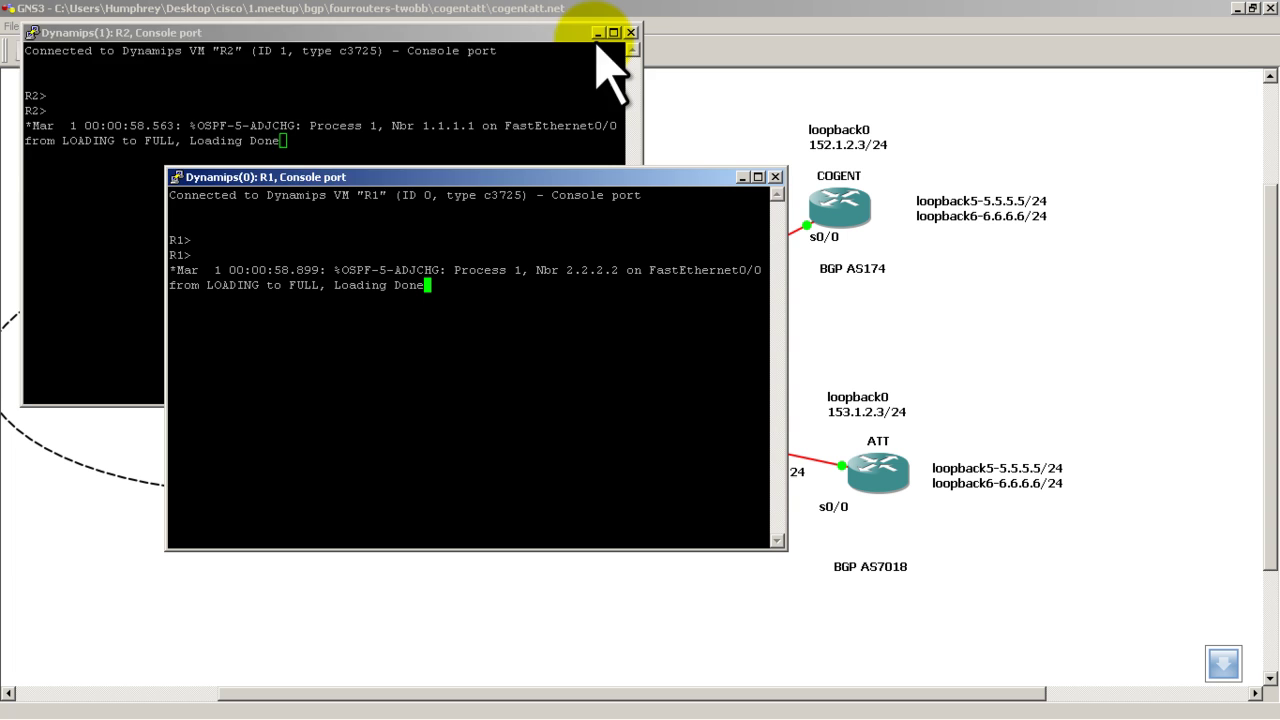
pyautogui.click(631, 32)
pyautogui.moveTo(583, 180); pyautogui.dragTo(620, 144)
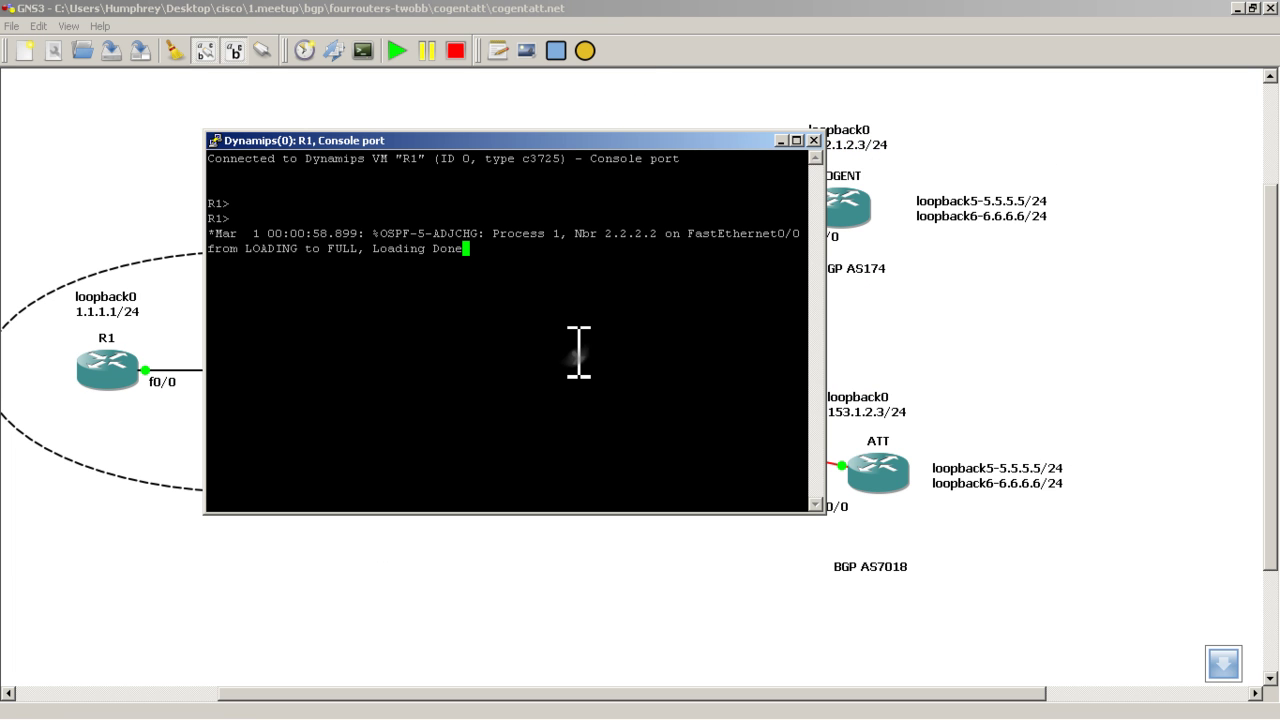
# On R1, enter enable and global config mode and set the hostname to R1
pyautogui.press('Return')
pyautogui.press('Return')
pyautogui.write('enable')
pyautogui.press('Return')
pyautogui.write('conf t')
pyautogui.press('Return')
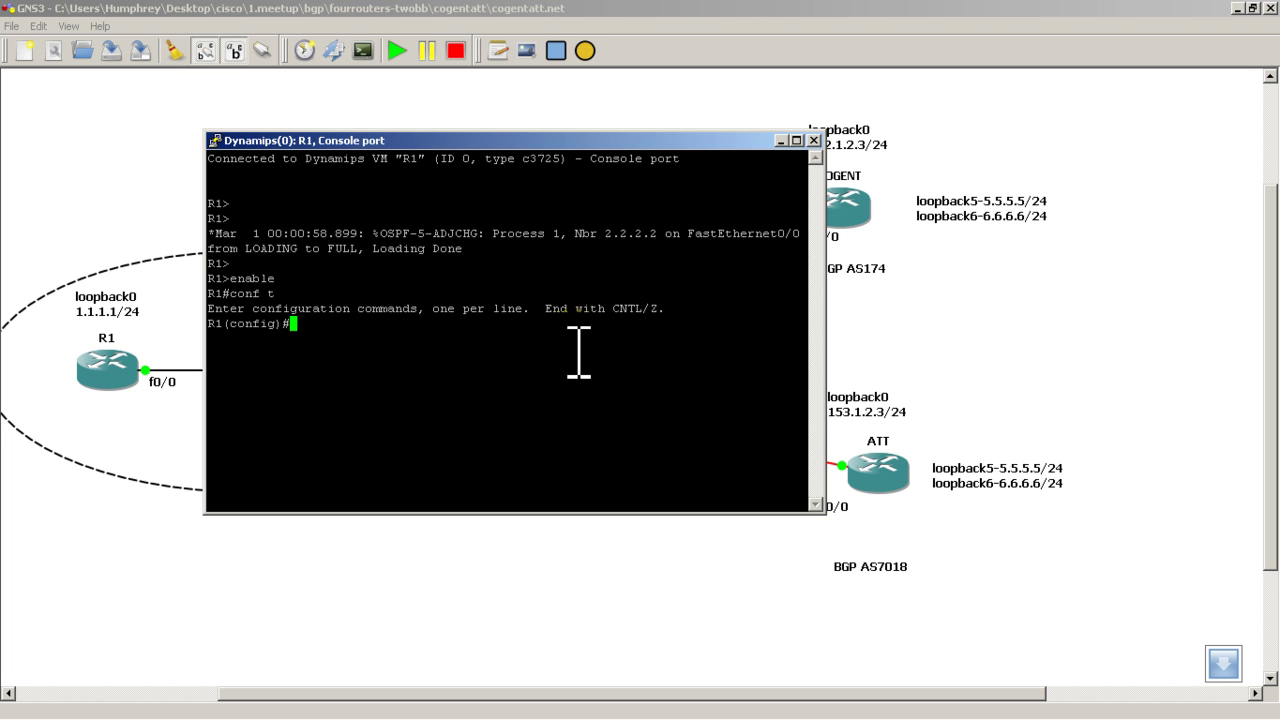
pyautogui.press('Return')
pyautogui.press('Return')
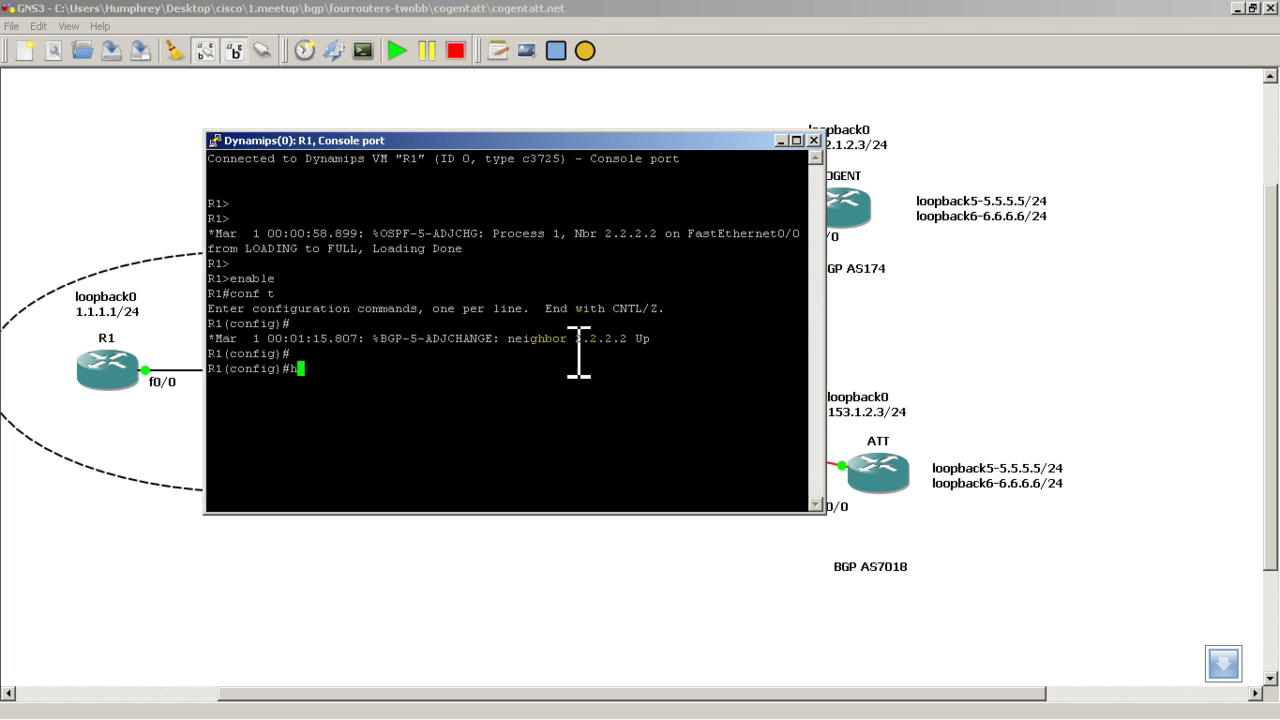
pyautogui.write('ostname r1')
pyautogui.press('Return')
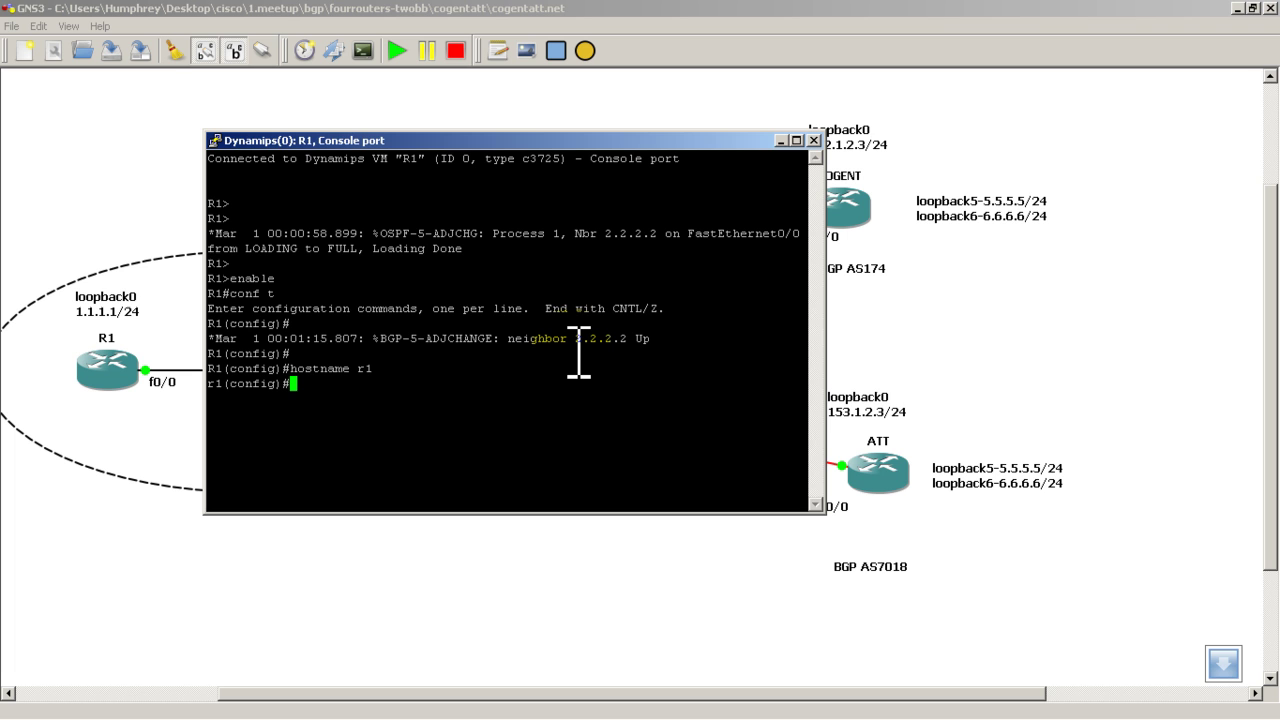
pyautogui.write('hostname R1')
pyautogui.press('Return')
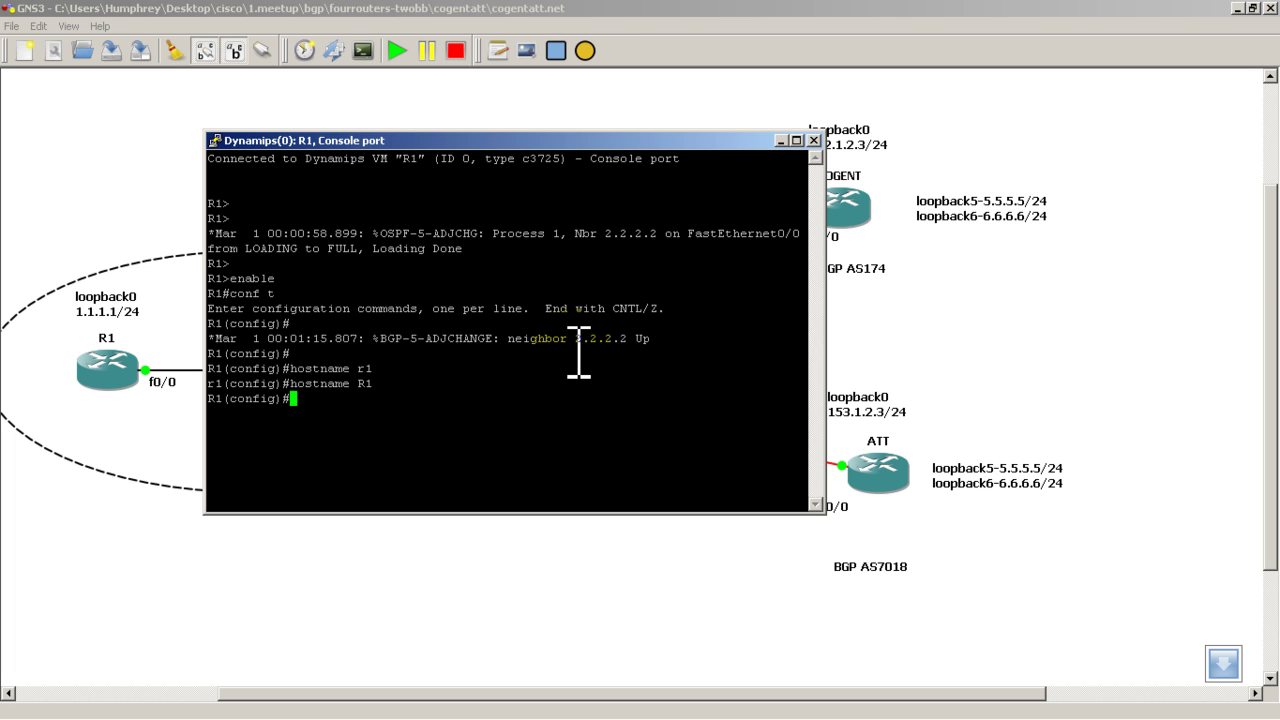
# Give R1's loopback 0 the address 1.1.1.1 255.255.255.0
pyautogui.write('int loopback 0')
pyautogui.press('Return')
pyautogui.write('ip address')
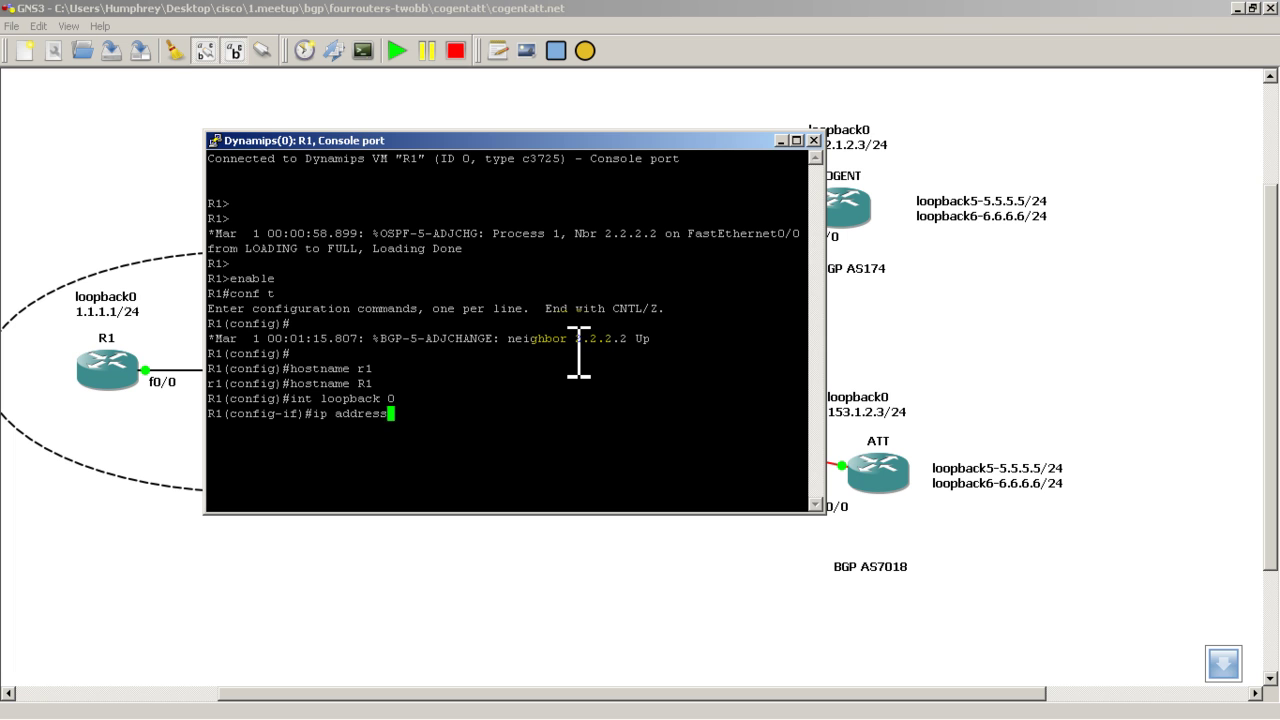
pyautogui.write(' 1.1.1.1 255.255.255.0')
pyautogui.press('Return')
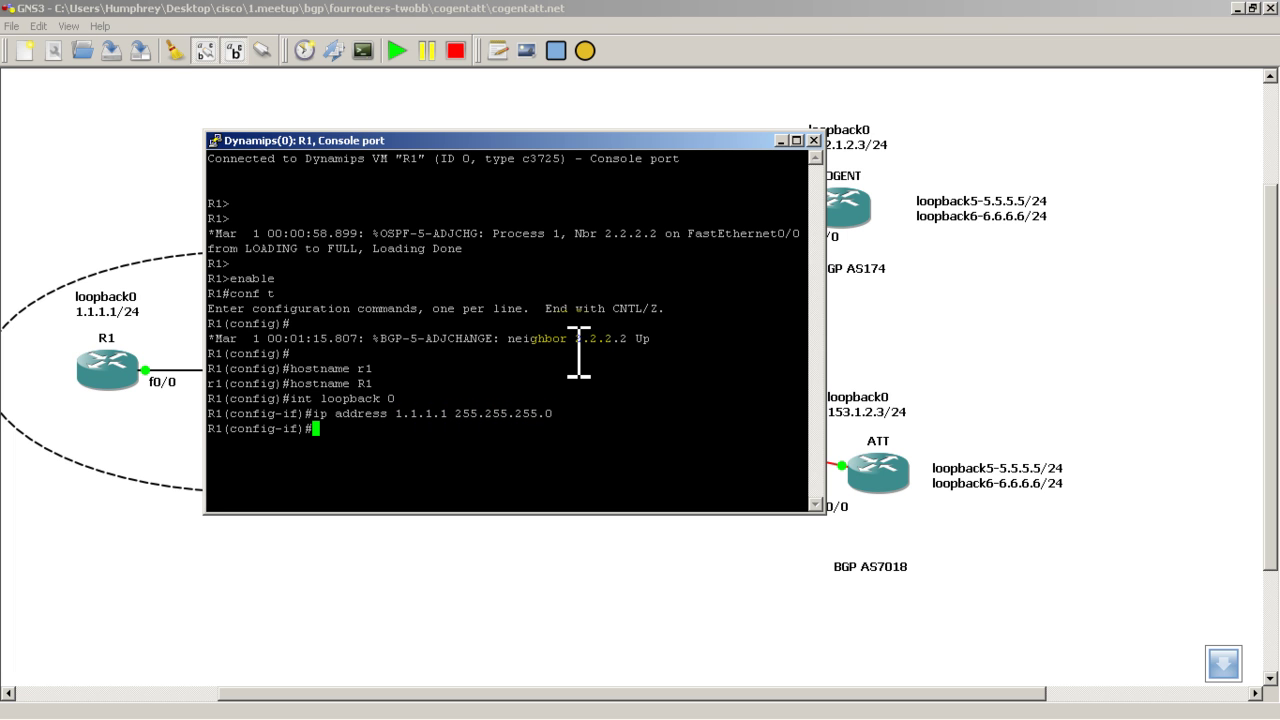
# Address FastEthernet0/0 as 10.10.12.1 255.255.255.0 and bring it up with no shut
pyautogui.write('int fast 0/0')
pyautogui.press('Return')
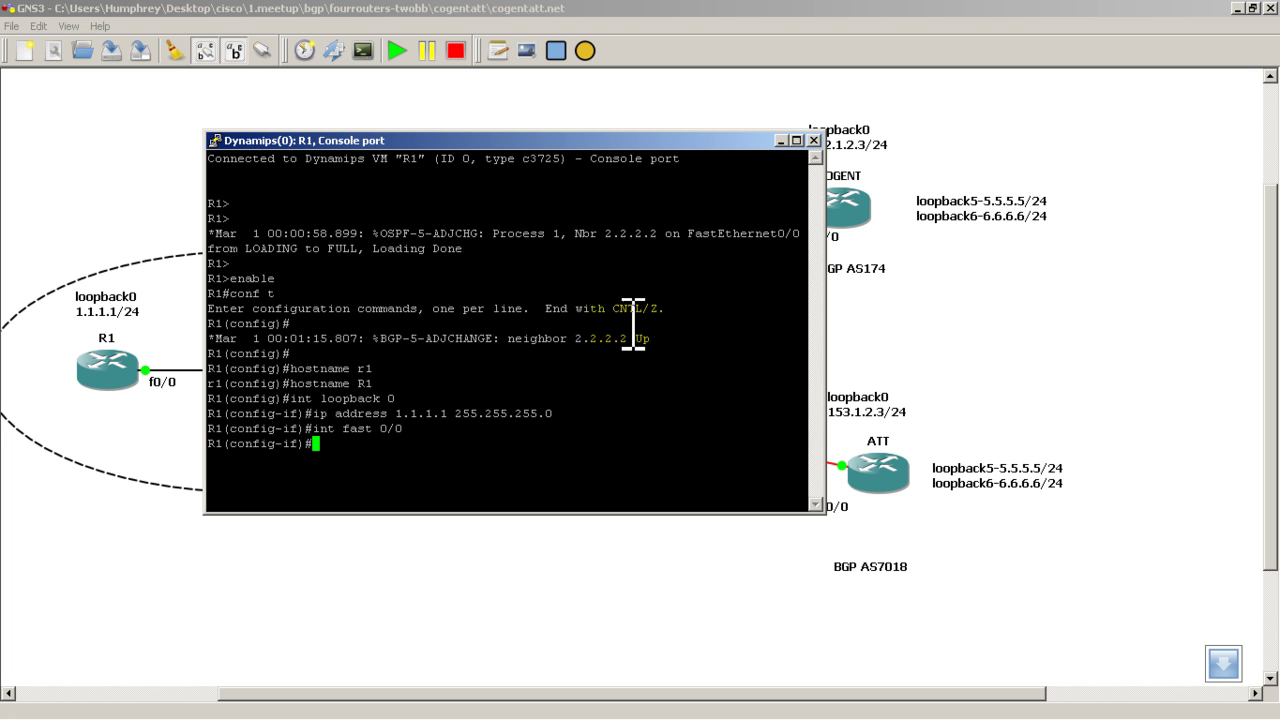
pyautogui.moveTo(576, 144); pyautogui.dragTo(734, 162)
pyautogui.write('ip add')
pyautogui.press('Tab')
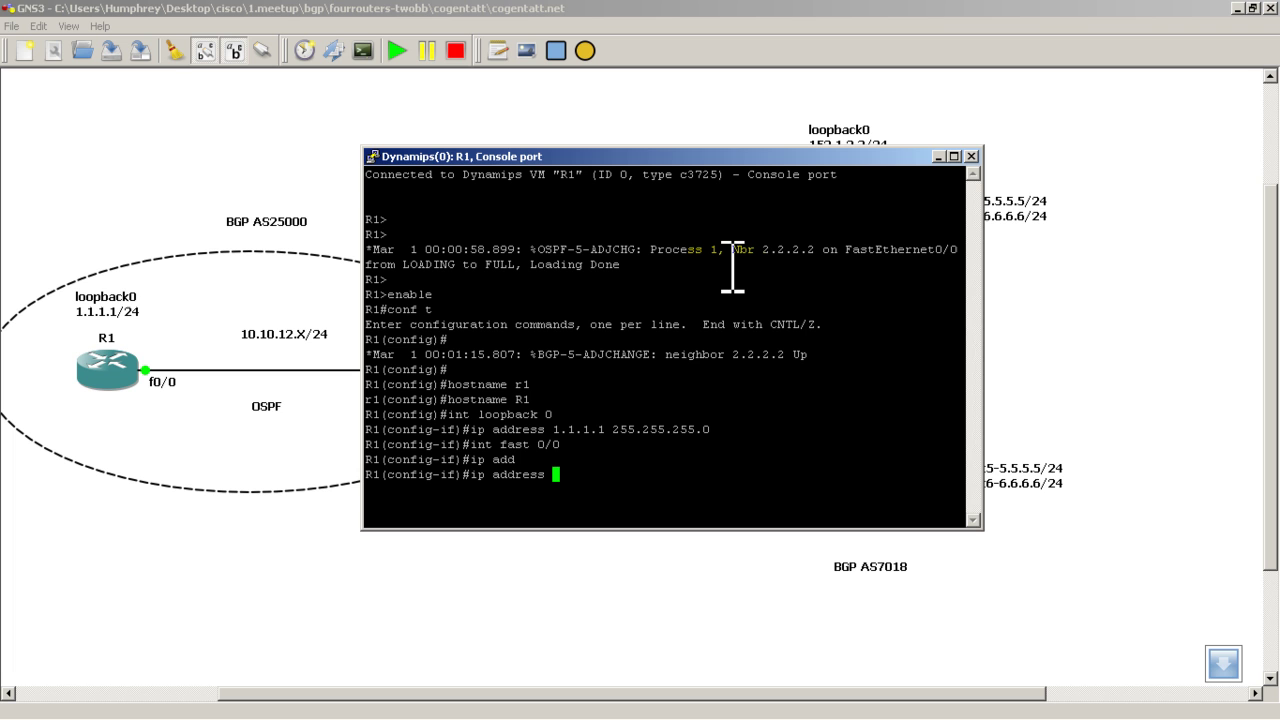
pyautogui.write('10.10.12.1 255.255.255.0')
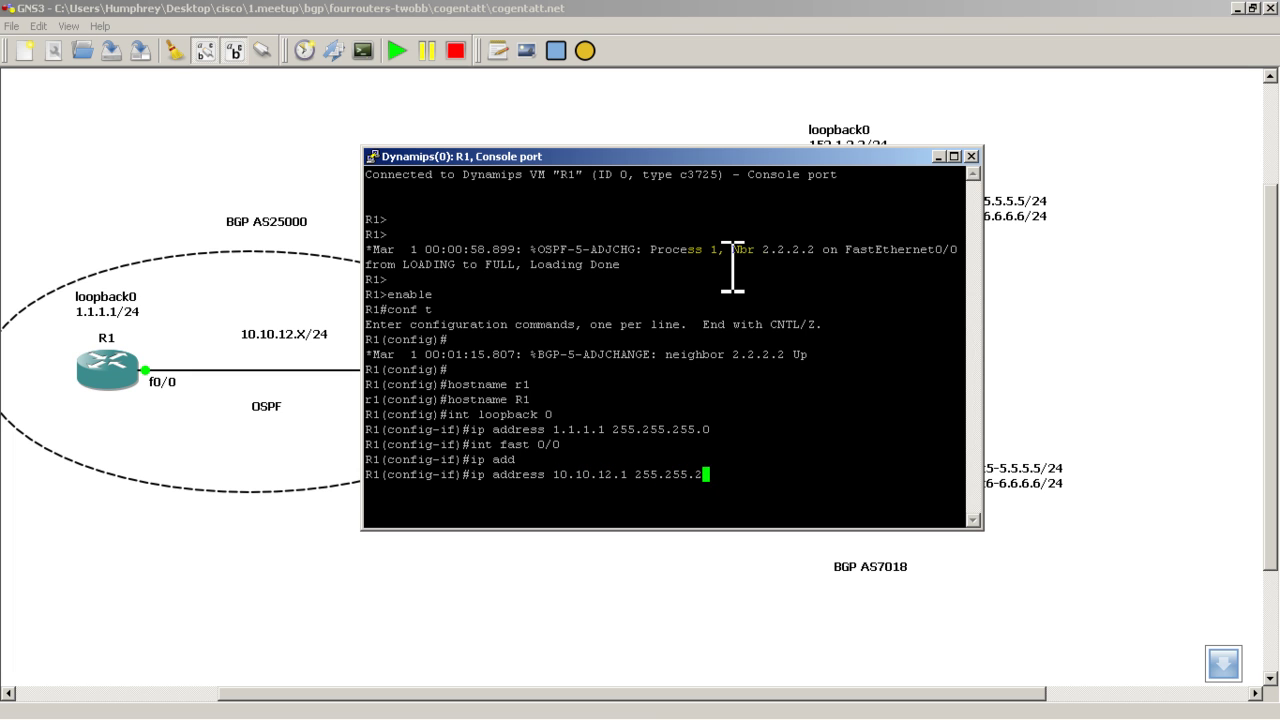
pyautogui.press('Return')
pyautogui.write('no shut')
pyautogui.press('Return')
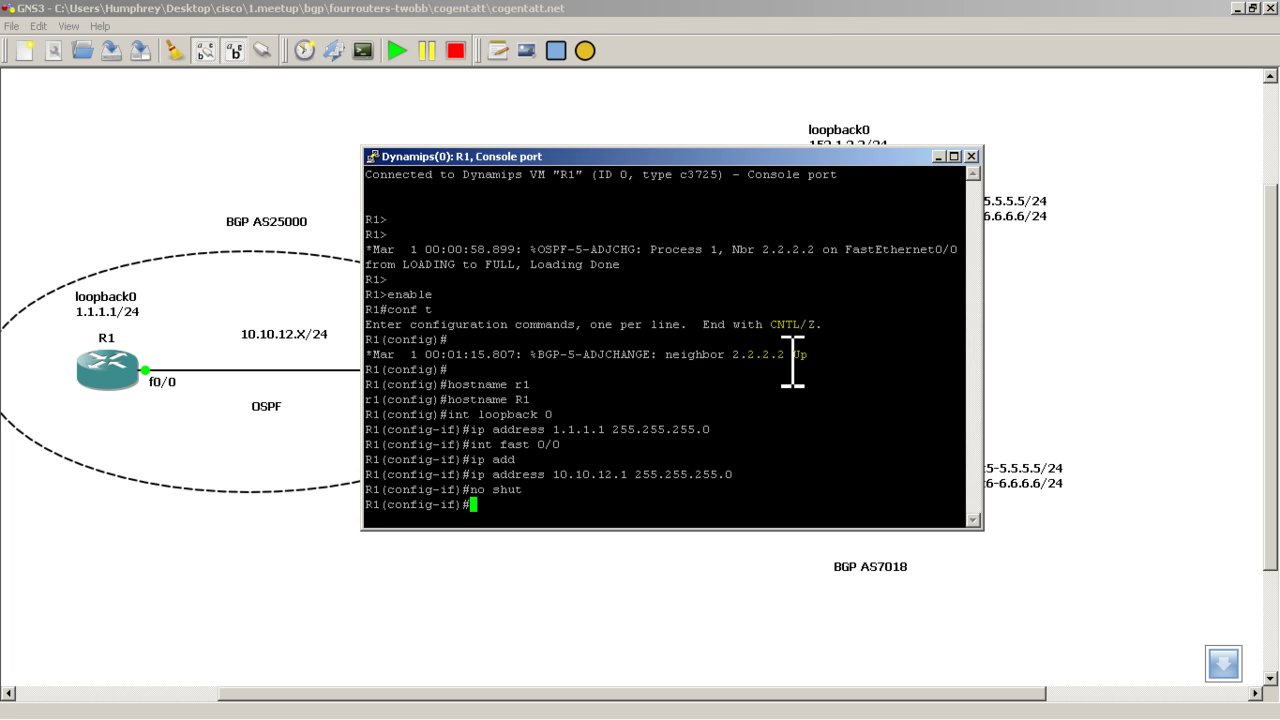
# Exit config mode, save R1 with wr, check show ip int br, then minimize the console
pyautogui.write('exit')
pyautogui.press('Return')
pyautogui.write('exit')
pyautogui.press('Return')
pyautogui.write('wr')
pyautogui.press('Return')
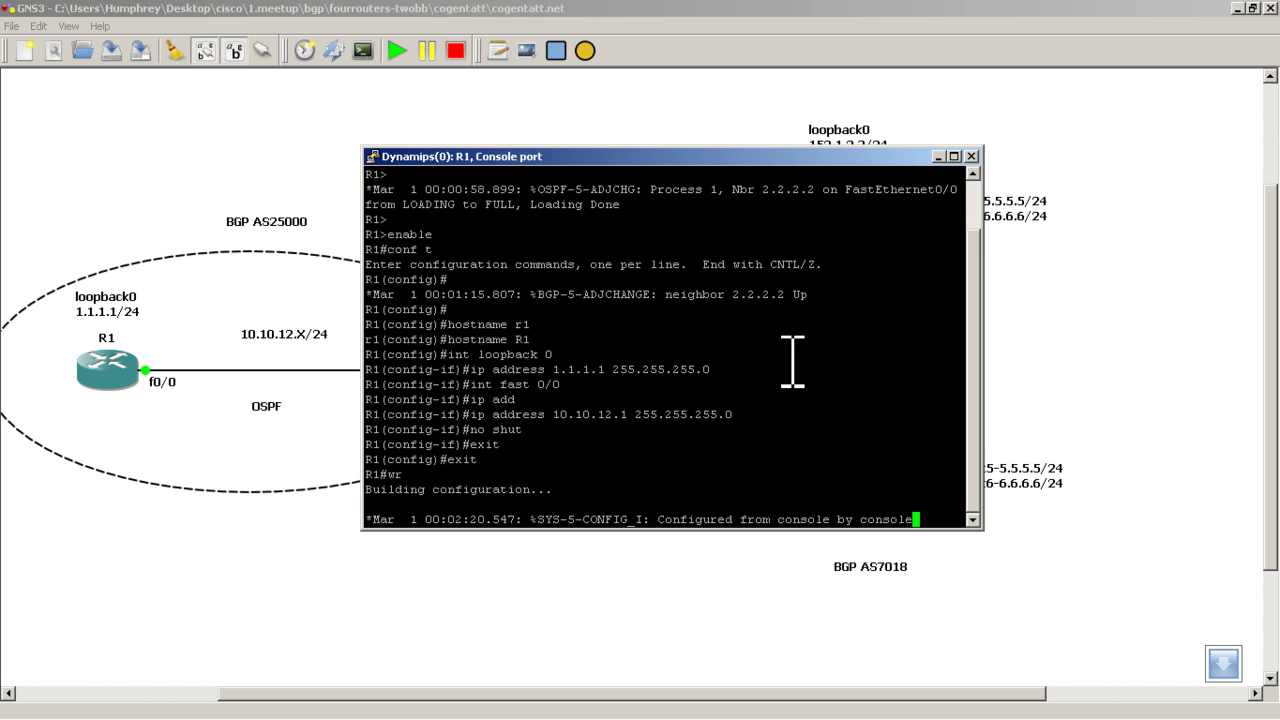
pyautogui.press('Return')
pyautogui.press('Return')
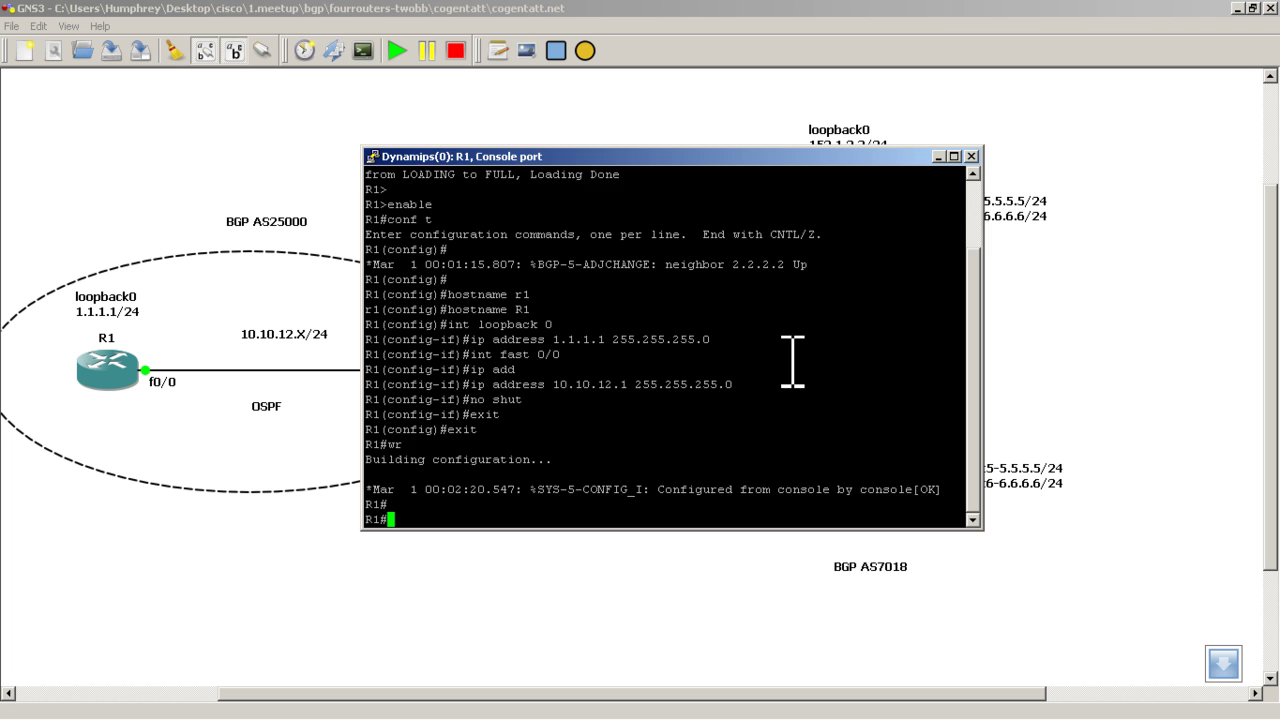
pyautogui.write('show ip ')
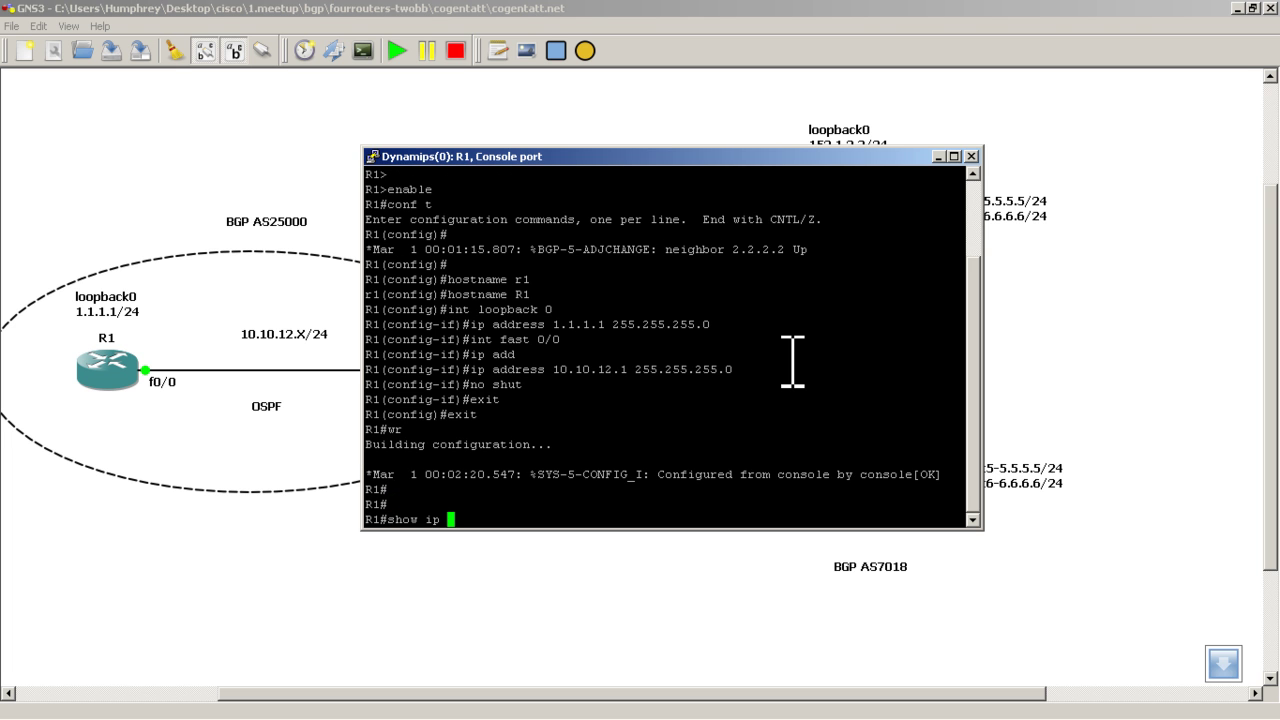
pyautogui.write('int br')
pyautogui.press('Return')
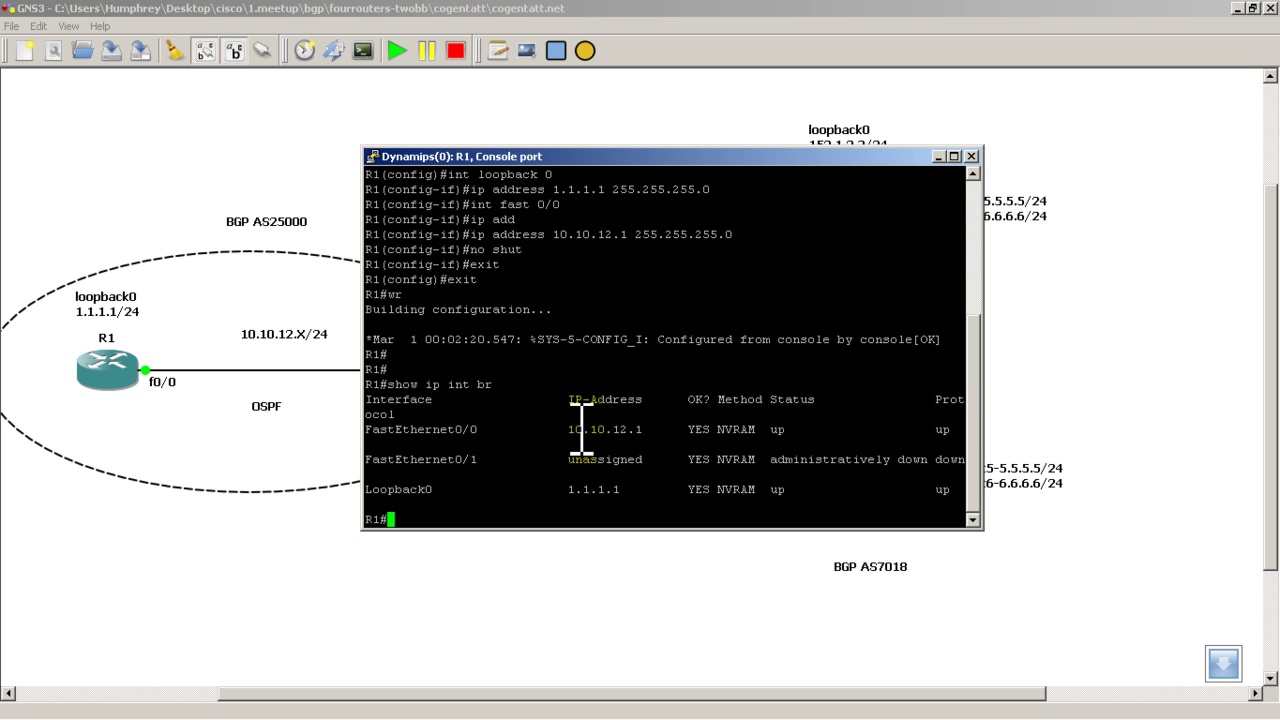
pyautogui.click(939, 156)
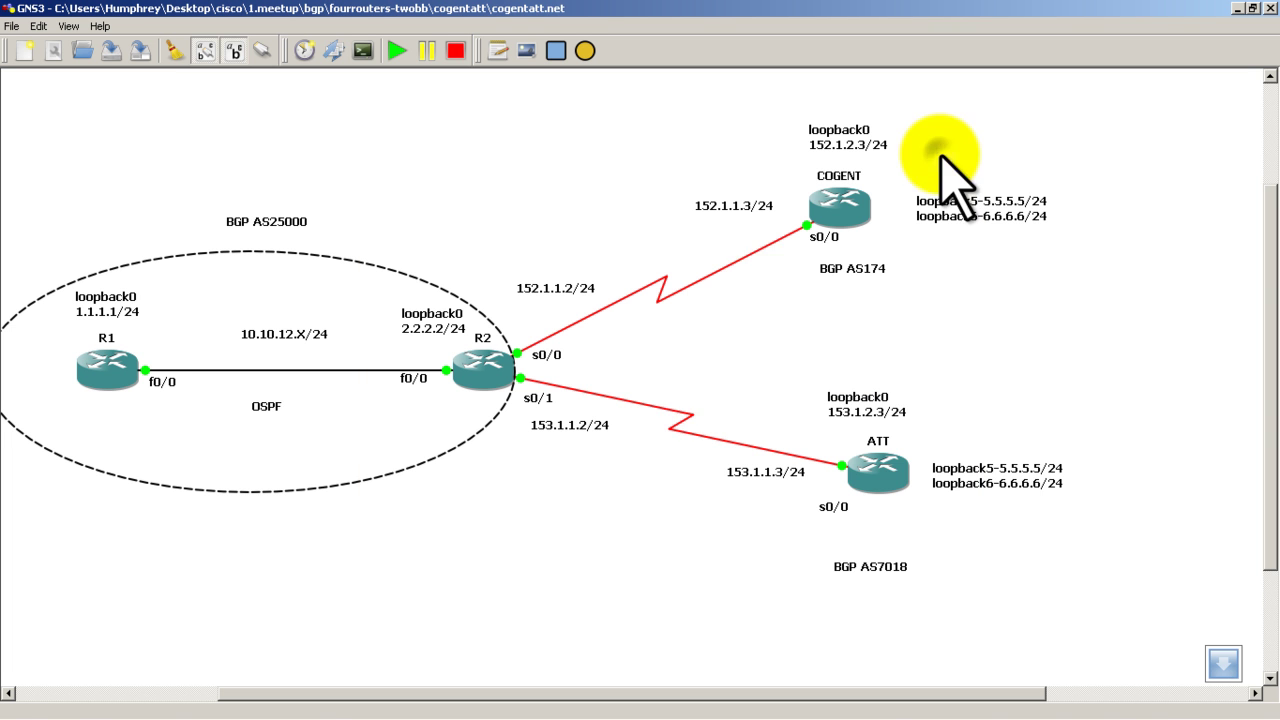
# Bring R2's console to the right side, enter enable and config mode, and set hostname R2
pyautogui.click(390, 705)
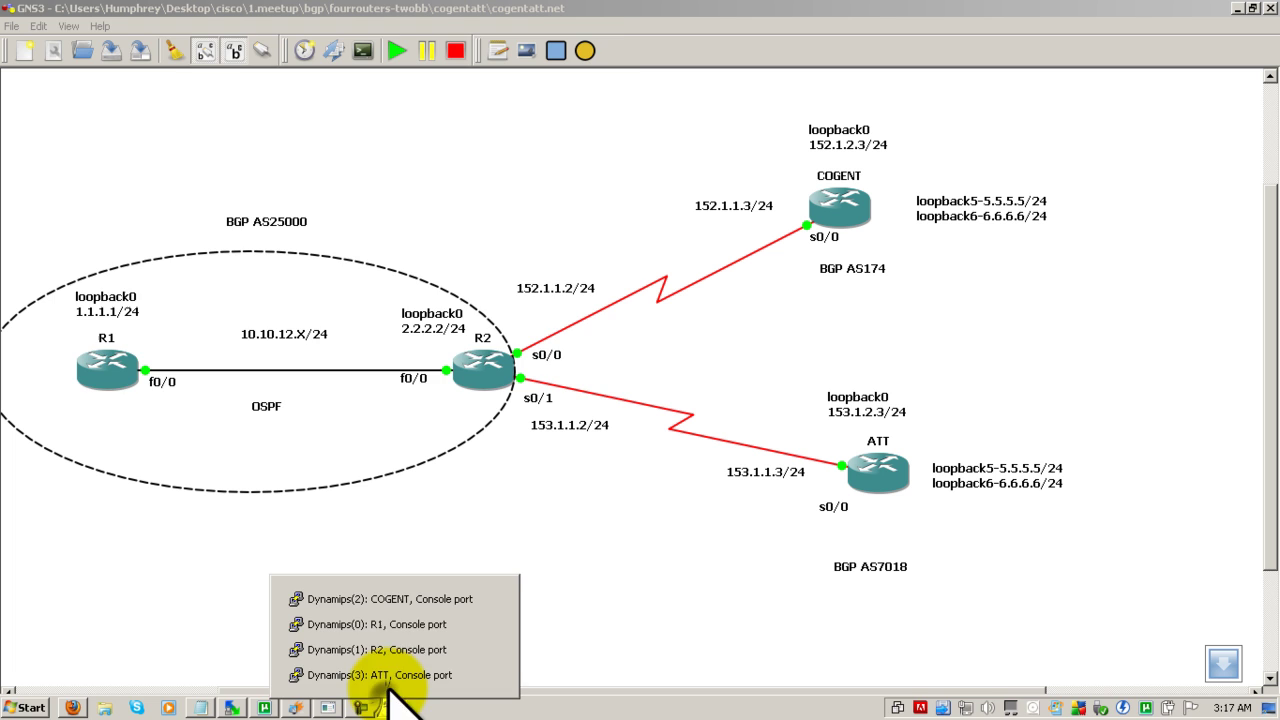
pyautogui.click(405, 655)
pyautogui.moveTo(491, 32); pyautogui.dragTo(1100, 152)
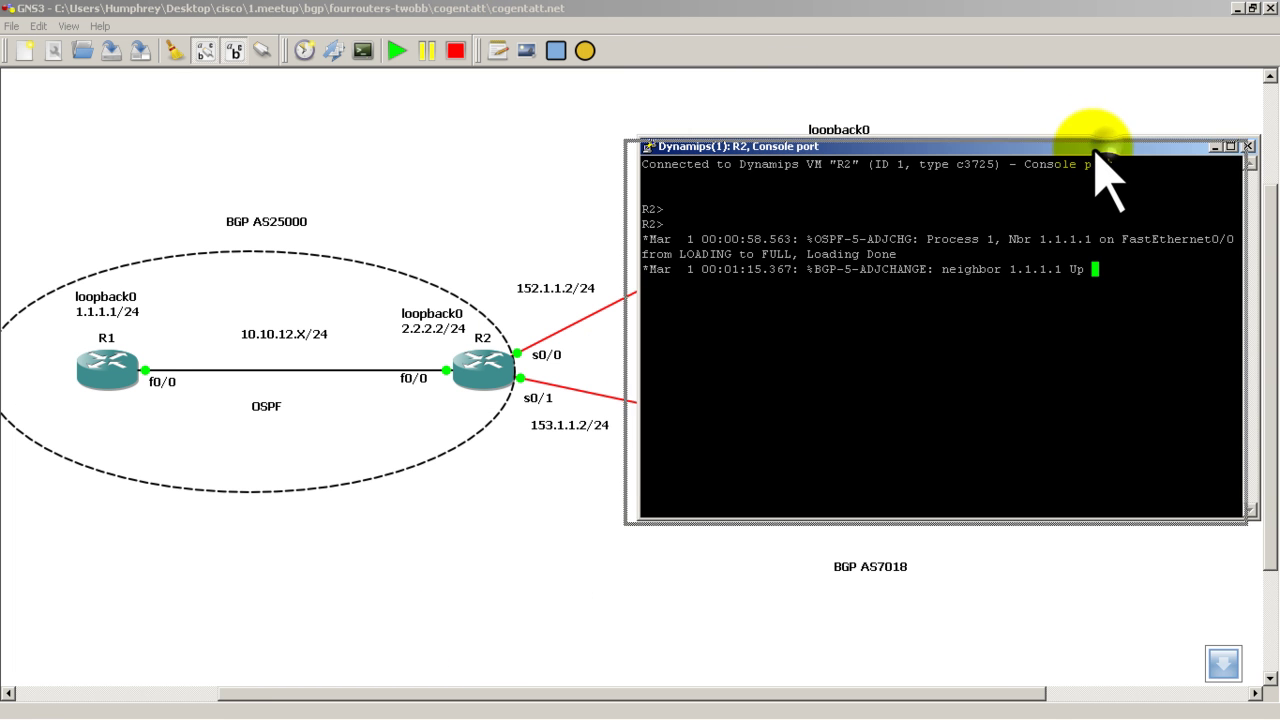
pyautogui.moveTo(1097, 150); pyautogui.dragTo(1097, 152)
pyautogui.press('Return')
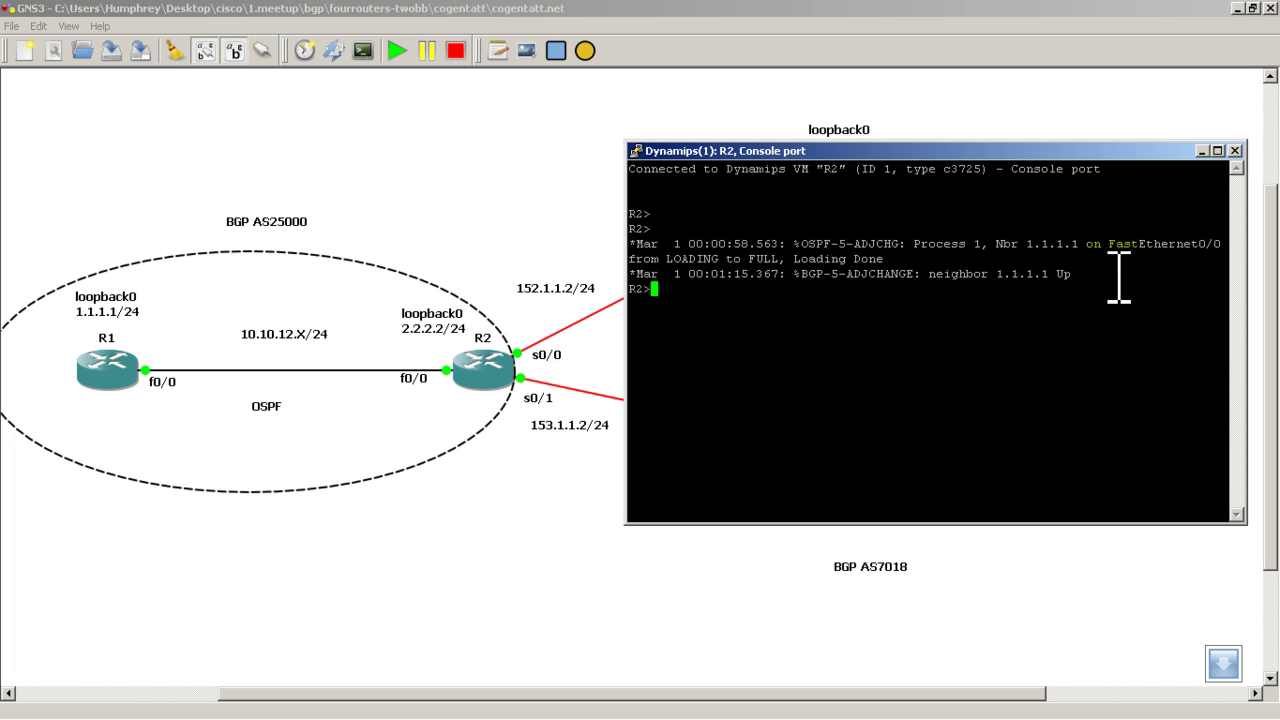
pyautogui.write('enable')
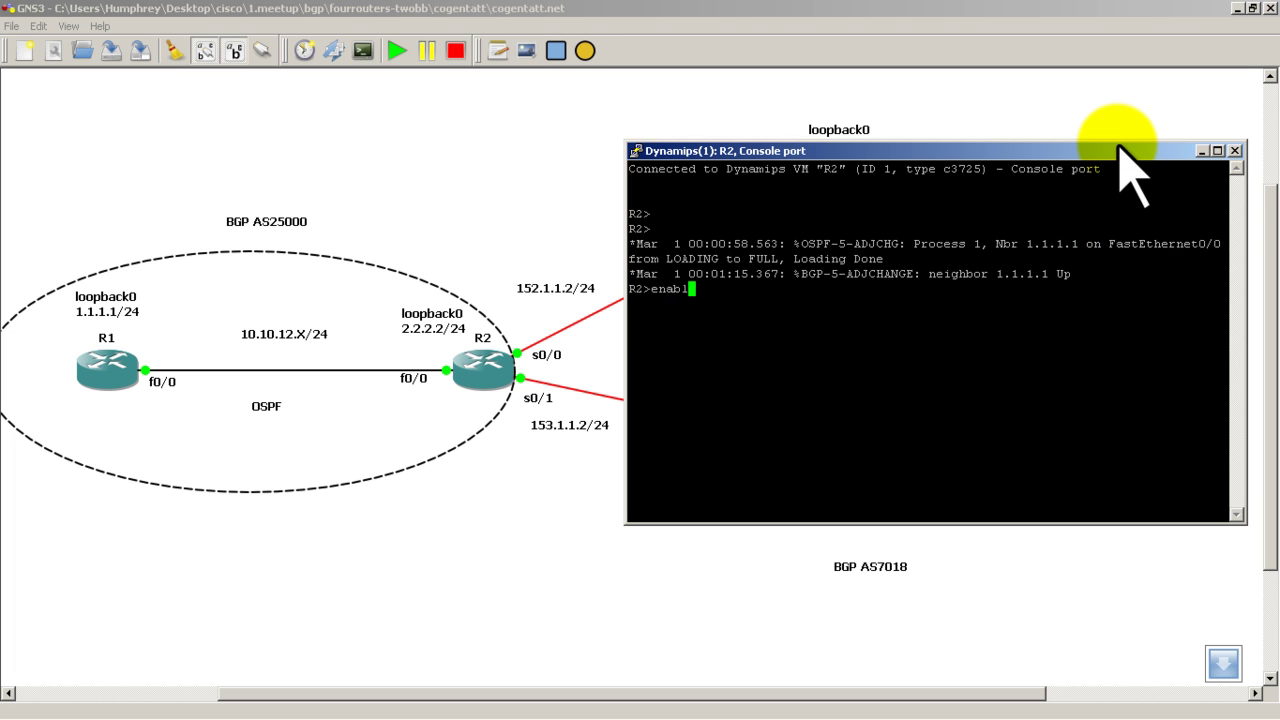
pyautogui.press('Return')
pyautogui.write('conf t')
pyautogui.press('Return')
pyautogui.write('h')
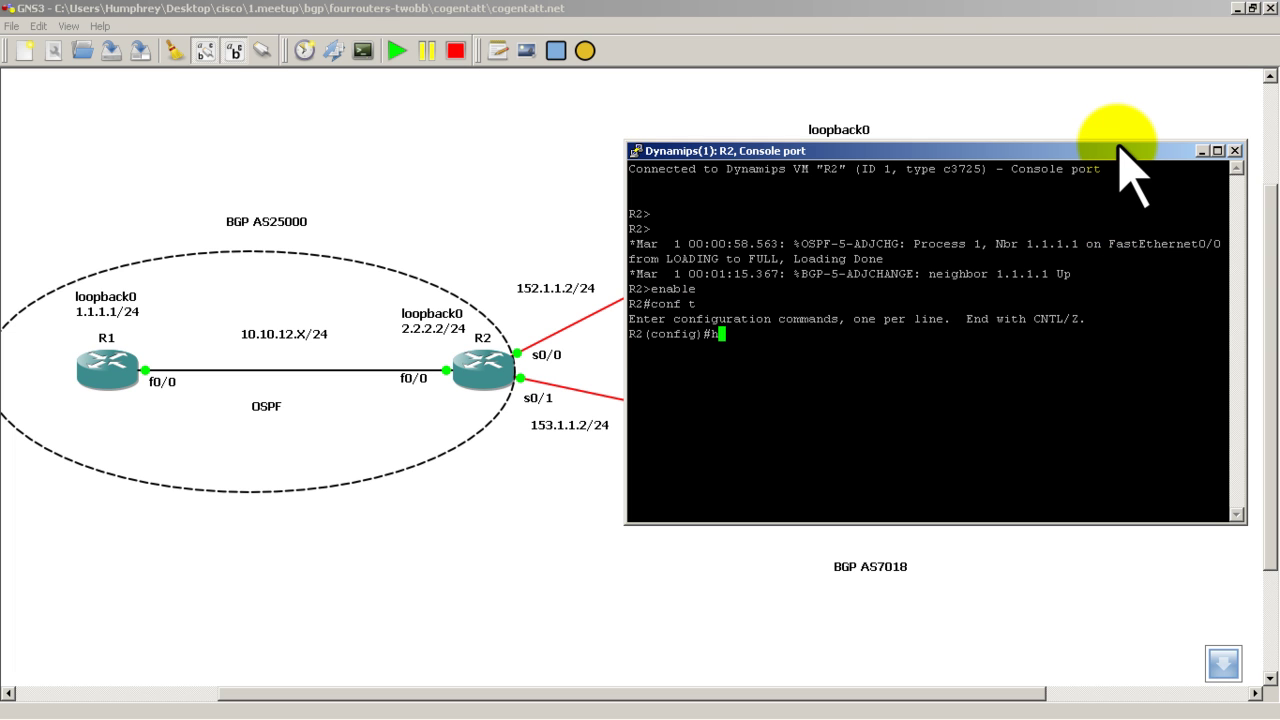
pyautogui.write('ostname R2')
pyautogui.press('Return')
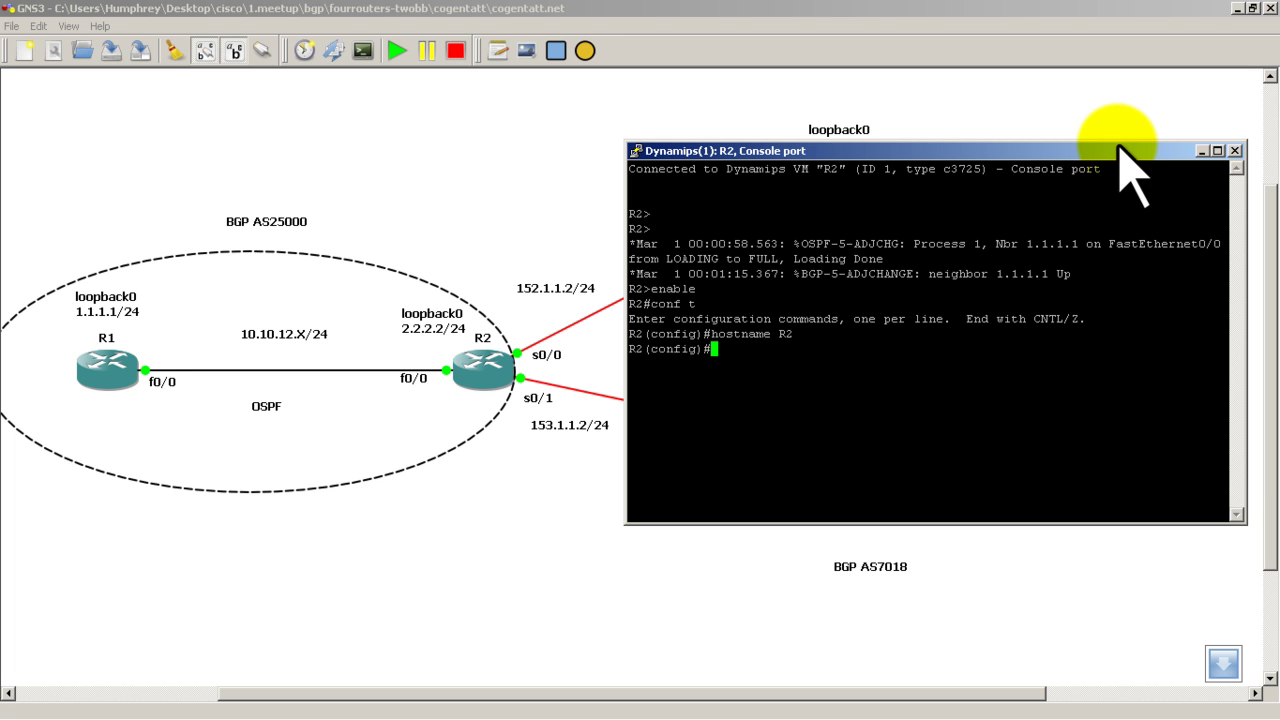
# Give R2's loopback0 the address 2.2.2.2 255.255.255.0
pyautogui.write('int loopback0')
pyautogui.press('Return')
pyautogui.write('ip addres')
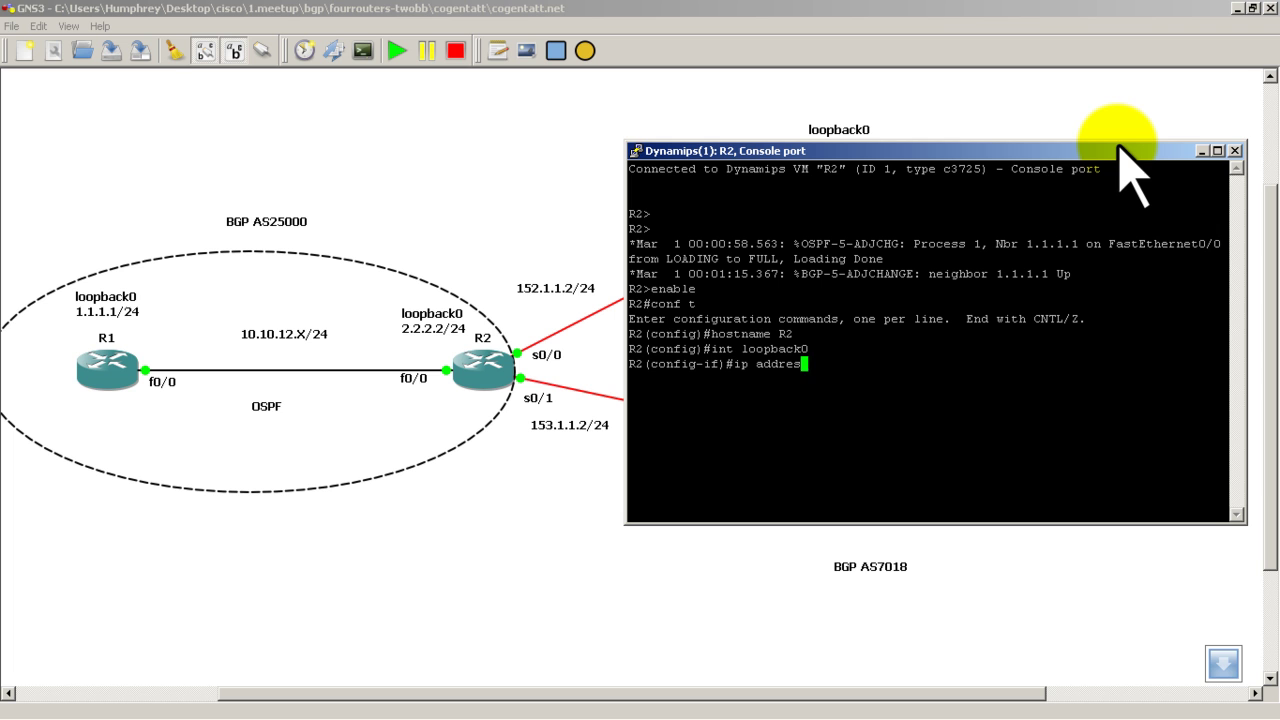
pyautogui.write('s 2.2.2.2 255.255.255.0')
pyautogui.press('Return')
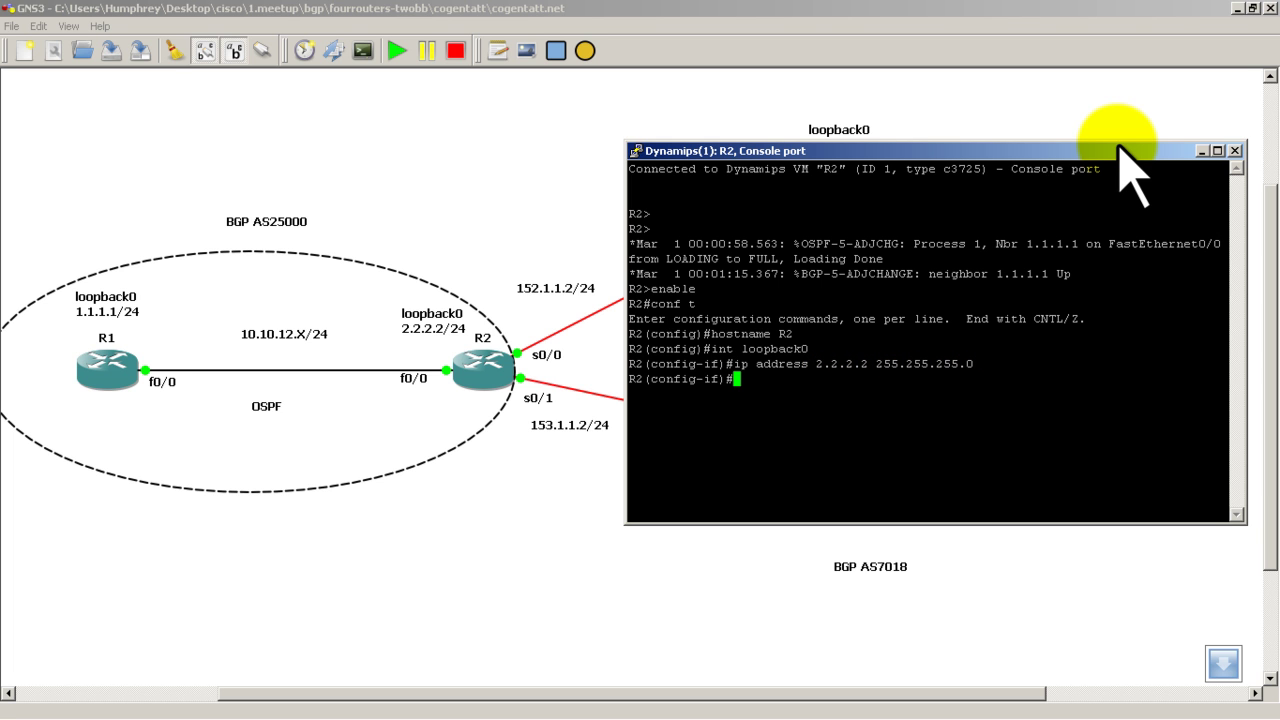
# Address serial 0/0 as 152.1.1.2/24 with PPP encapsulation and bring it up
pyautogui.write('int serial 0/0')
pyautogui.press('Return')
pyautogui.write('ip add')
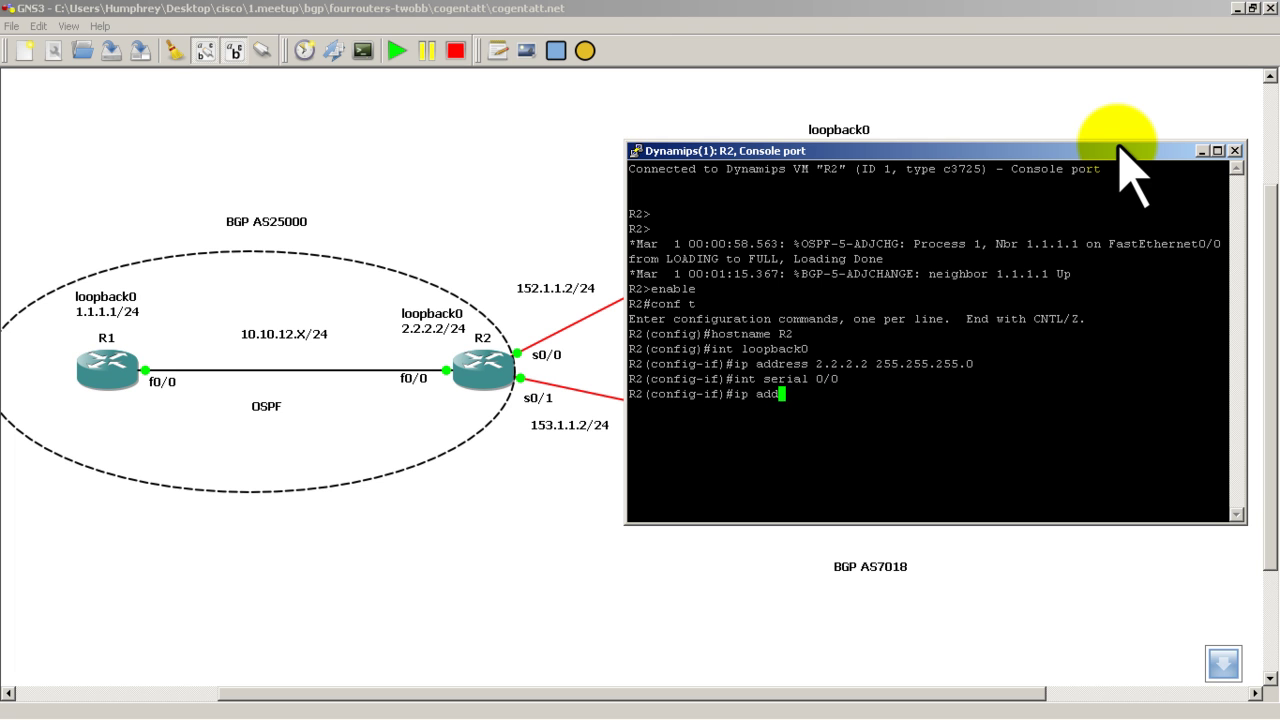
pyautogui.write('ress 152.1.1.2 255.255.255.0')
pyautogui.press('Return')
pyautogui.write('encap')
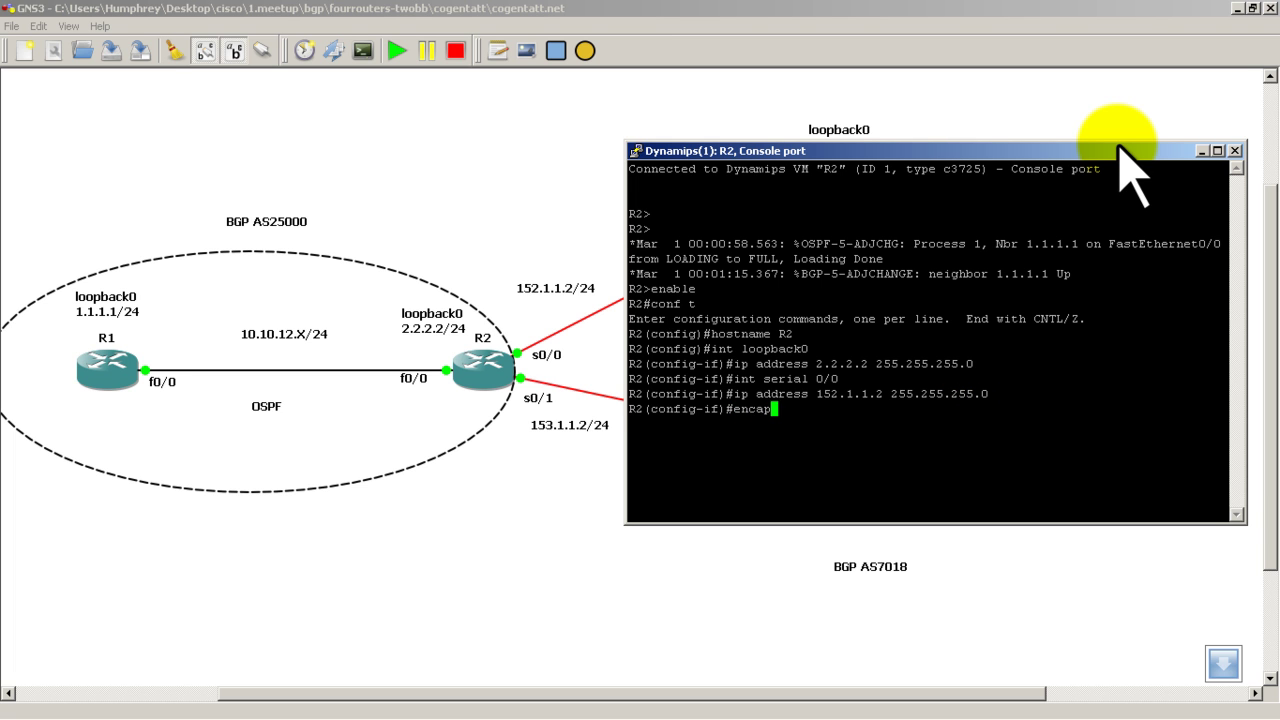
pyautogui.write(' ppp')
pyautogui.press('Return')
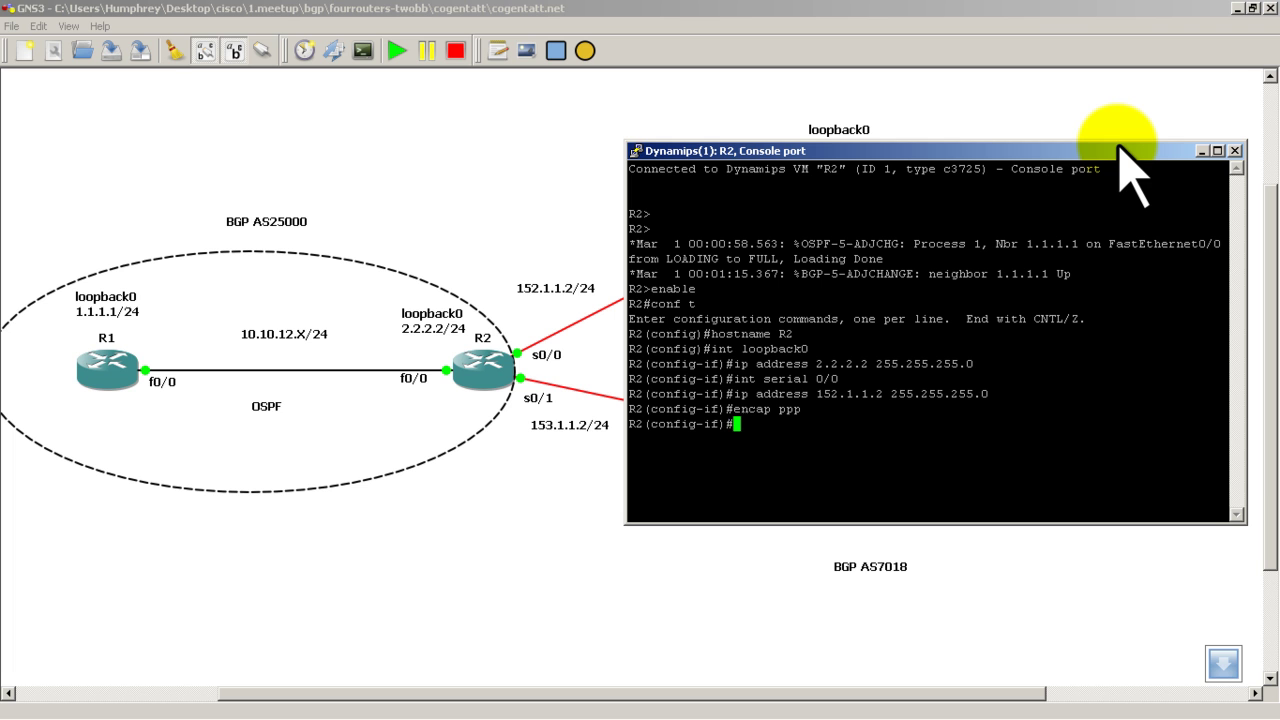
pyautogui.write('no shut')
pyautogui.press('Return')
# Address serial 0/1 as 153.1.1.2/24 with PPP, enable it, and exit to privileged mode
pyautogui.write('in')
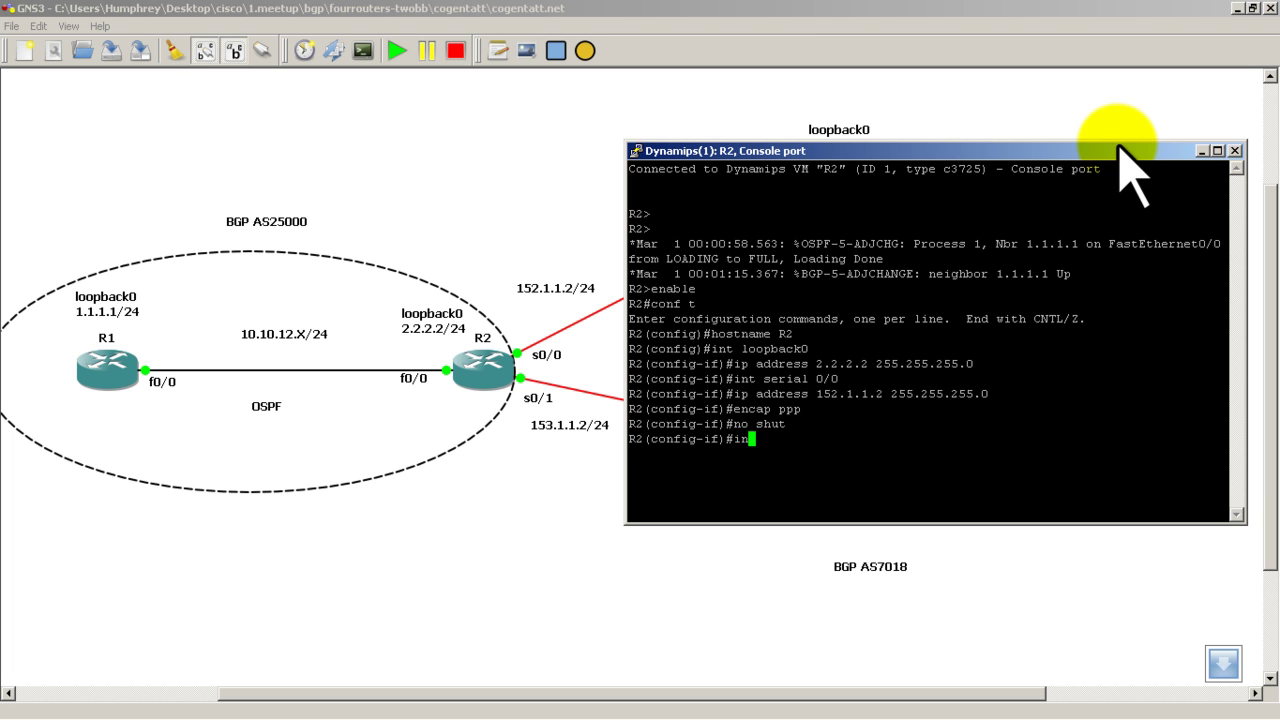
pyautogui.write('t serial 0/1')
pyautogui.press('Return')
pyautogui.write('ip addr')
pyautogui.press('Tab')
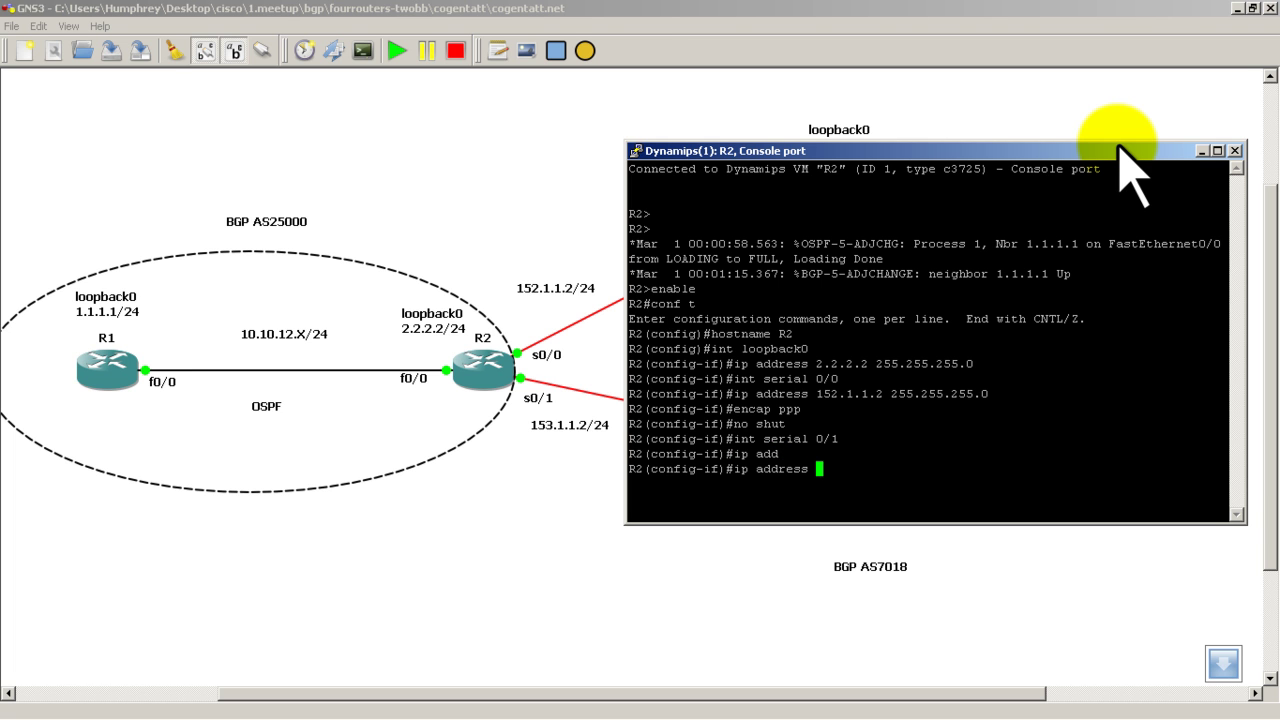
pyautogui.write('153.1.1.2 255.255.2')
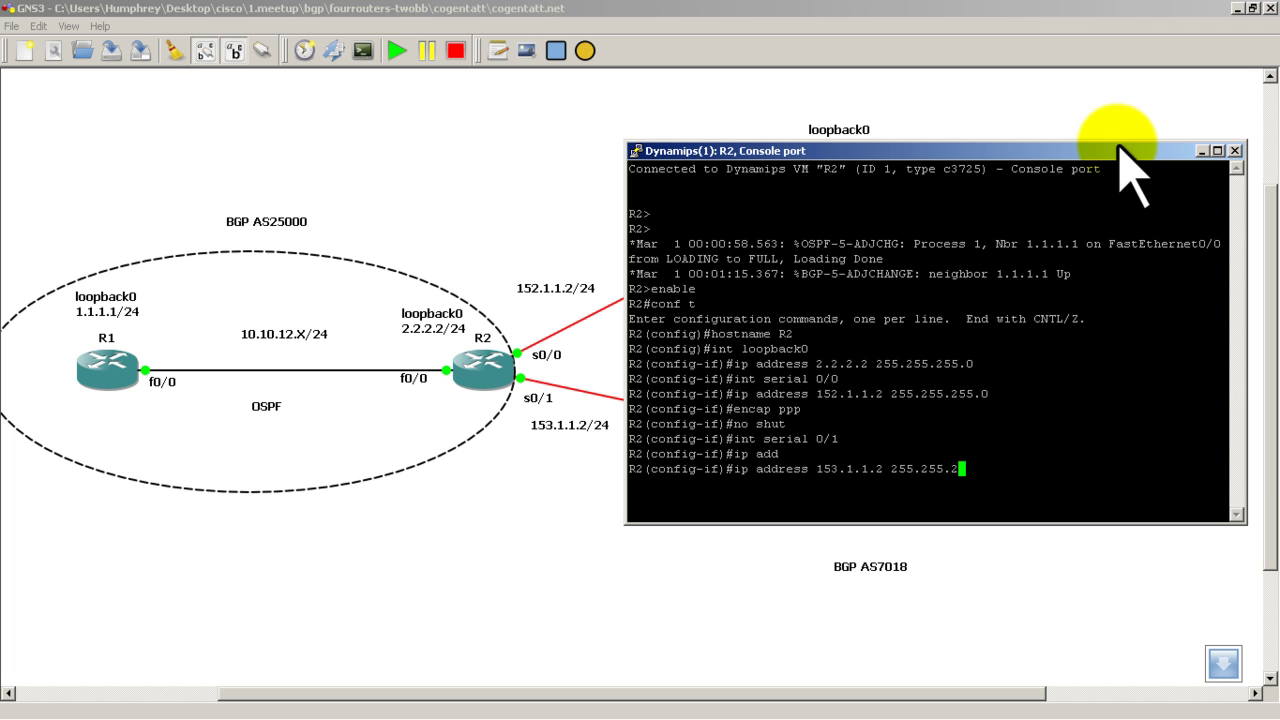
pyautogui.write('55.0')
pyautogui.press('Return')
pyautogui.write('encap')
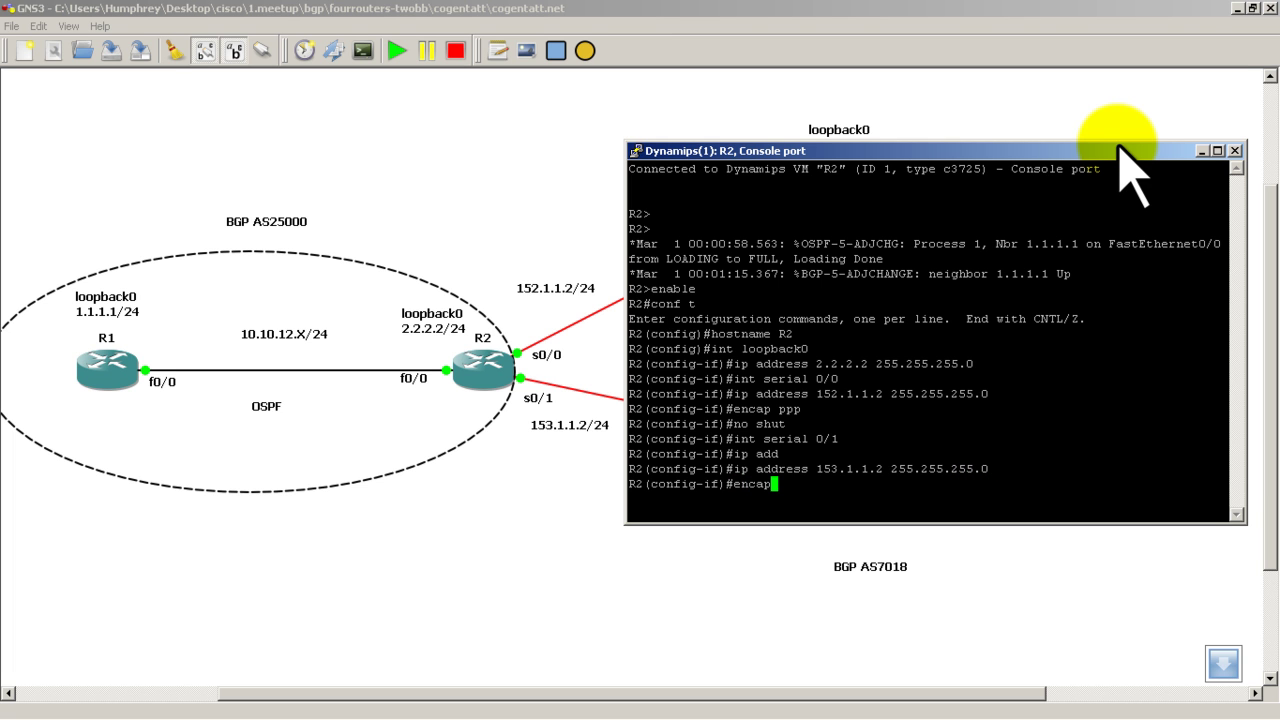
pyautogui.write(' ppp')
pyautogui.press('Return')
pyautogui.write('no shut')
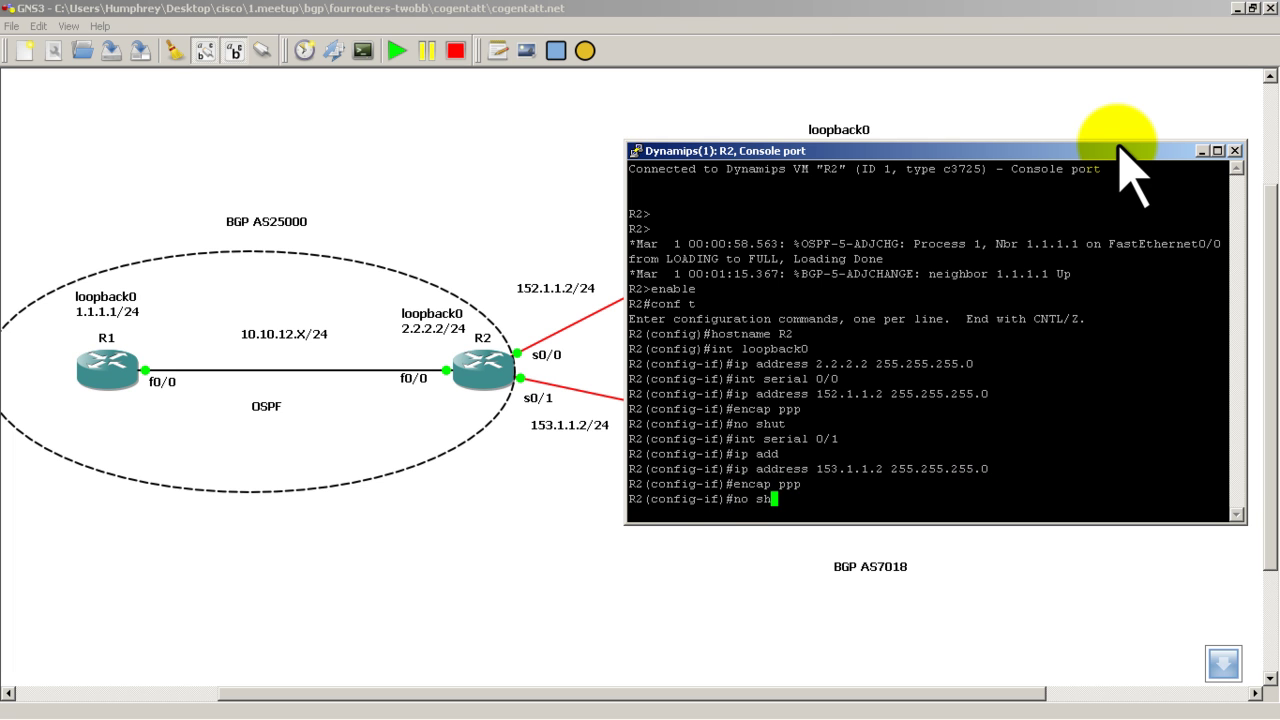
pyautogui.press('Return')
pyautogui.write('exit')
pyautogui.press('Return')
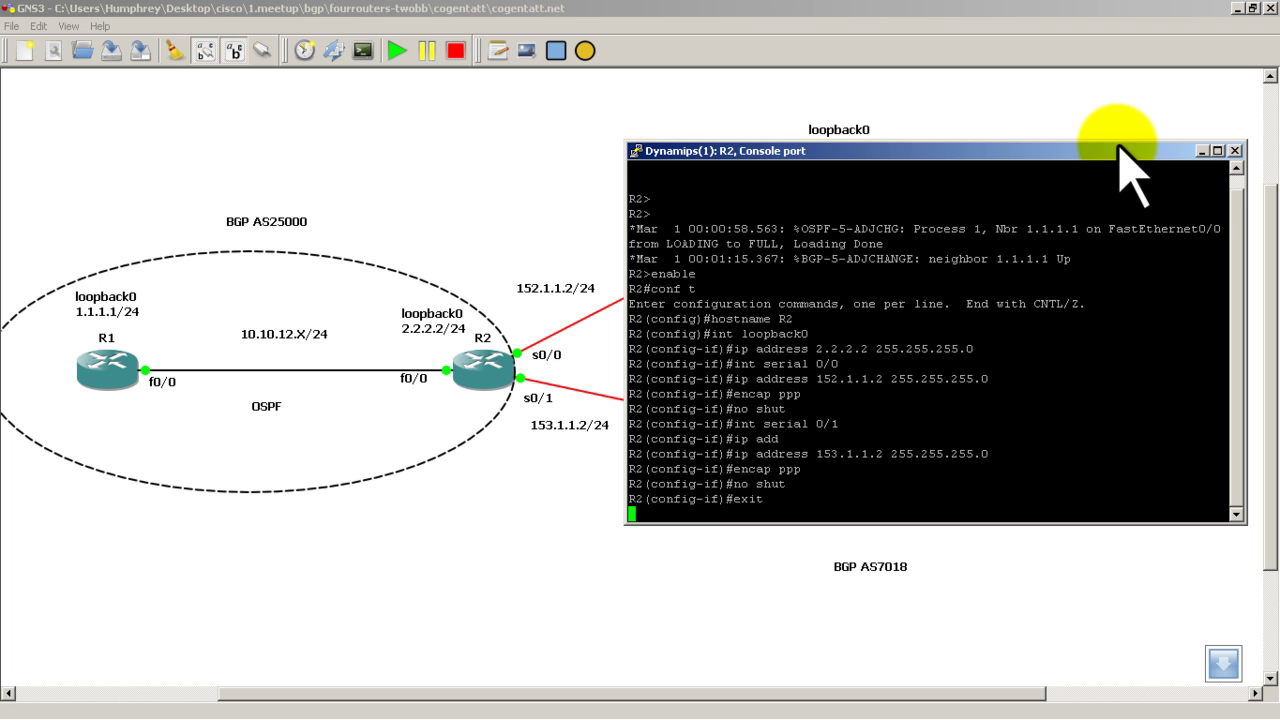
pyautogui.write('exit')
pyautogui.press('Return')
# Run show ip int br on R2 to confirm f0/0, s0/0, s0/1 and loopback0 are up, then save
pyautogui.write('show ip int')
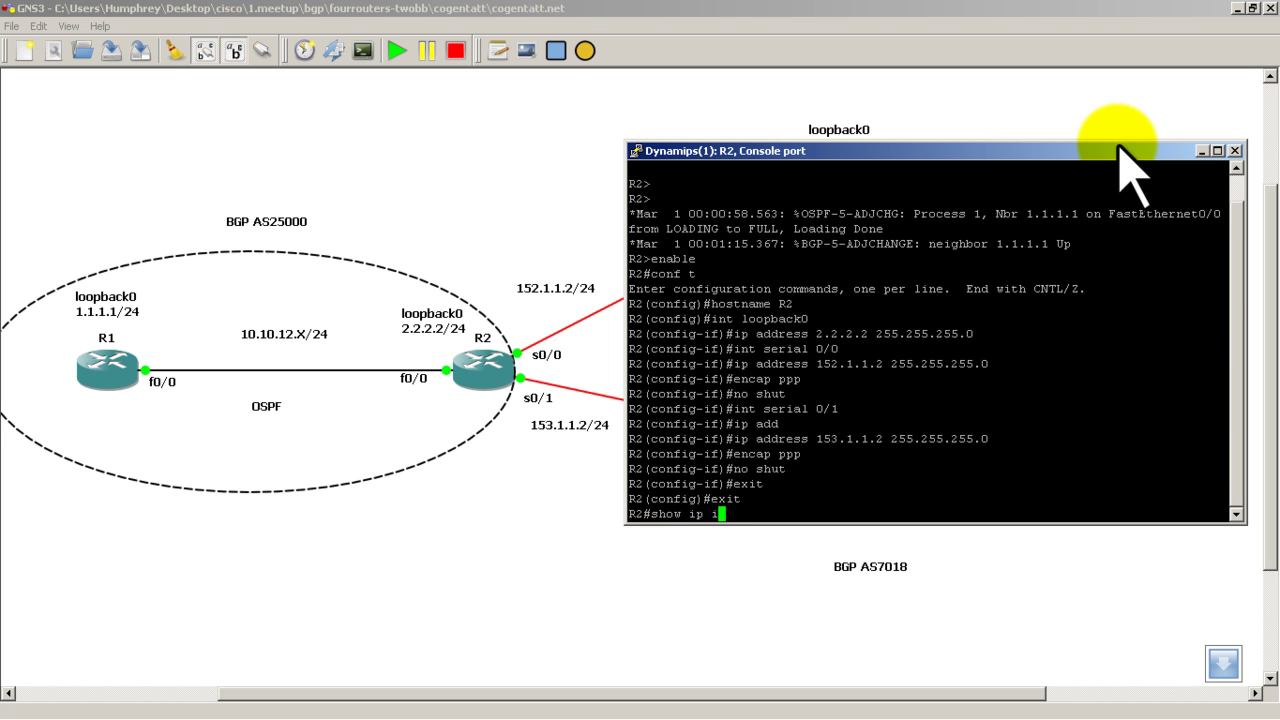
pyautogui.press('Return')
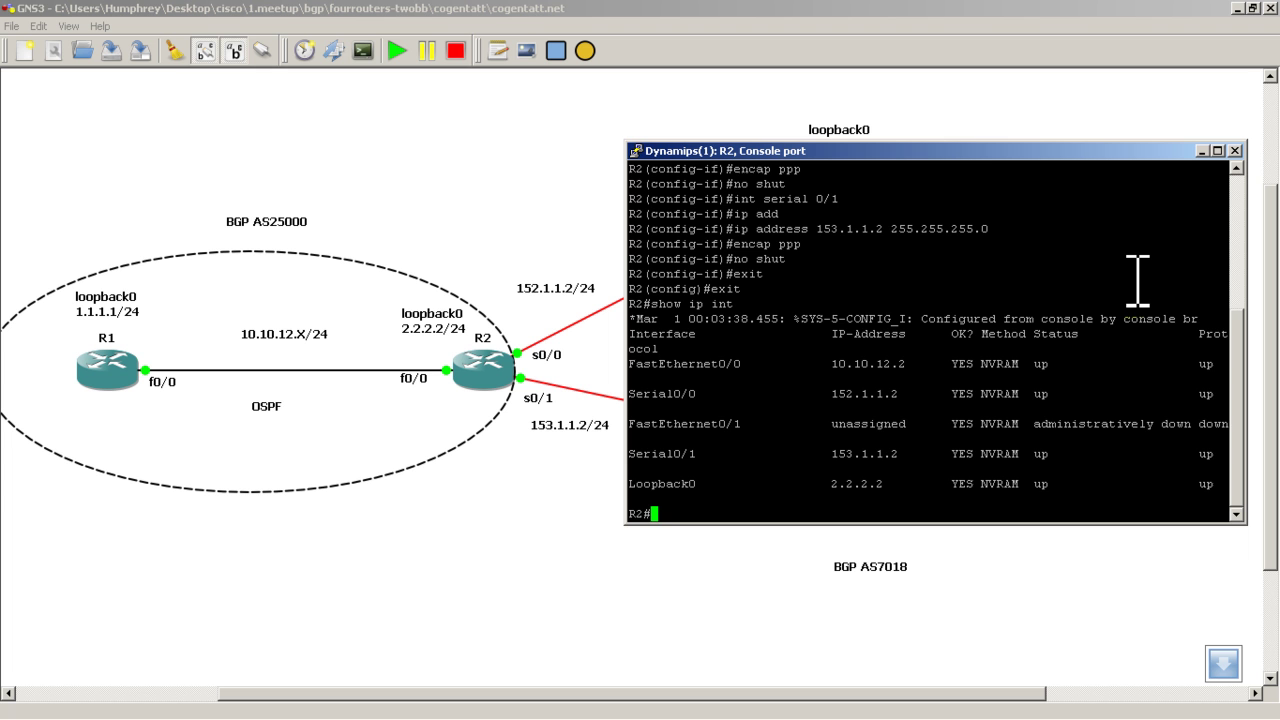
pyautogui.press('Return')
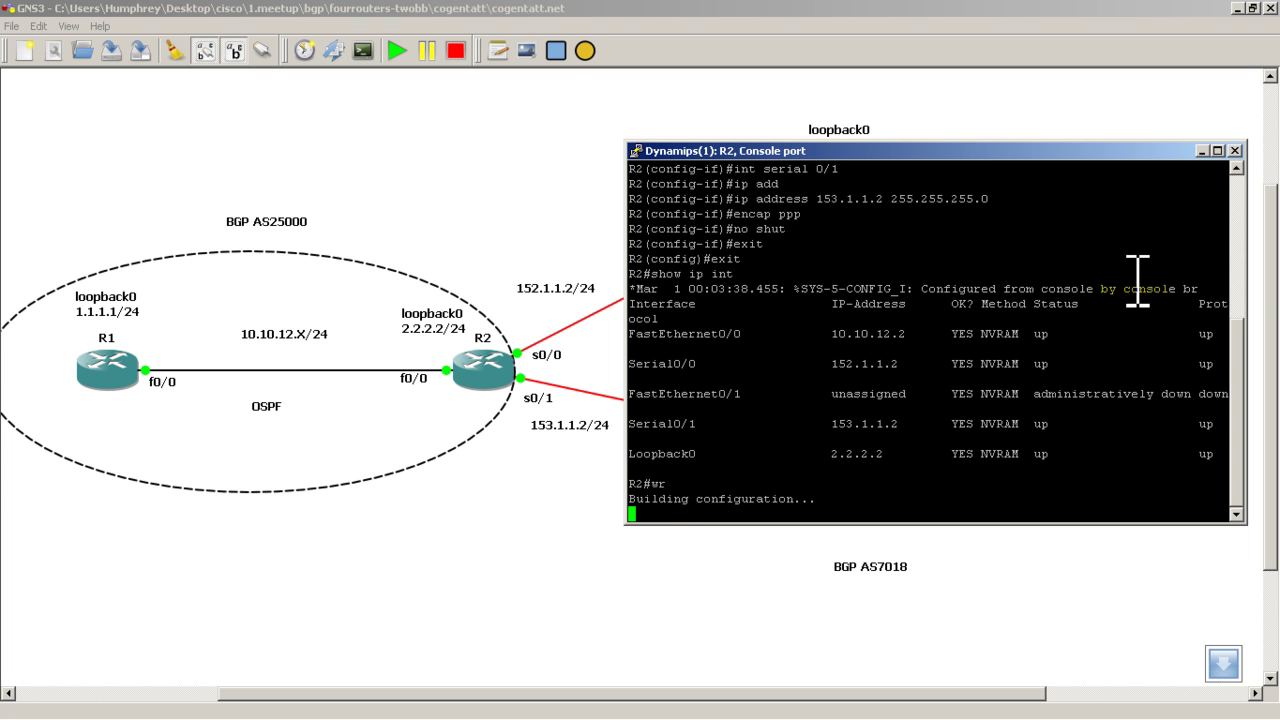
# Hide R2's console, run enable and show ip int br on COGENT, then hide its console
pyautogui.click(1203, 150)
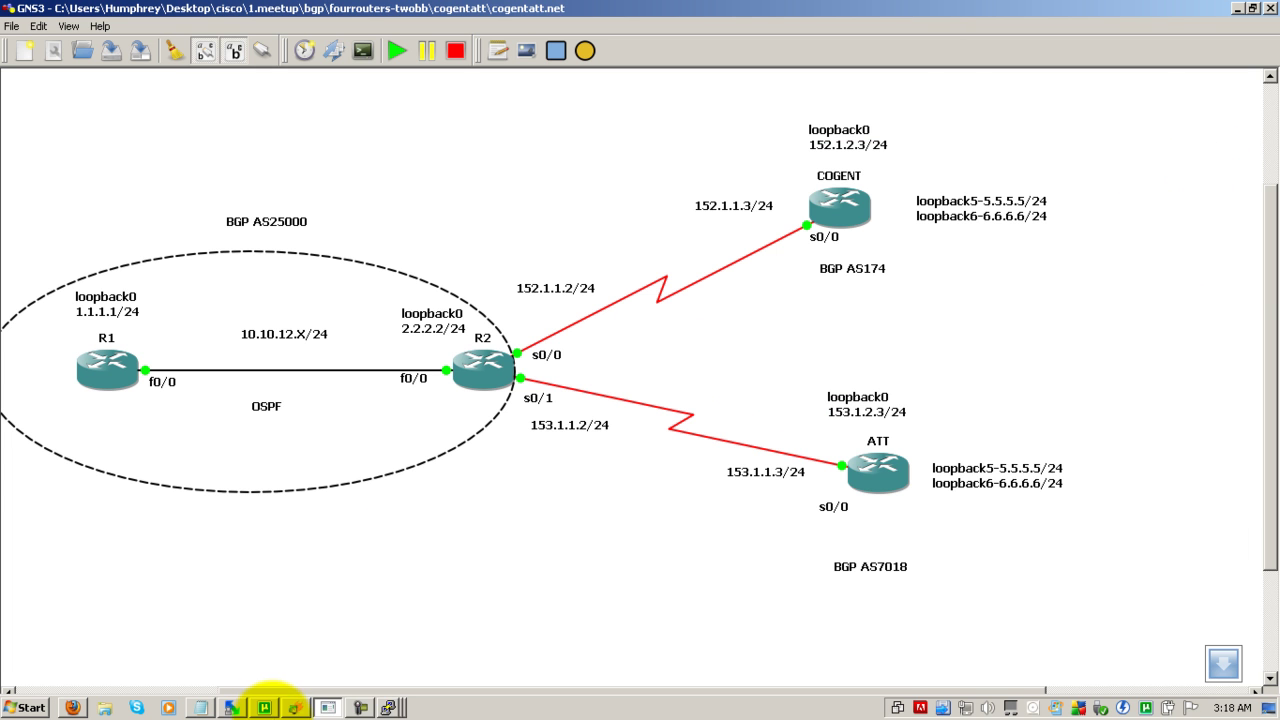
pyautogui.click(388, 706)
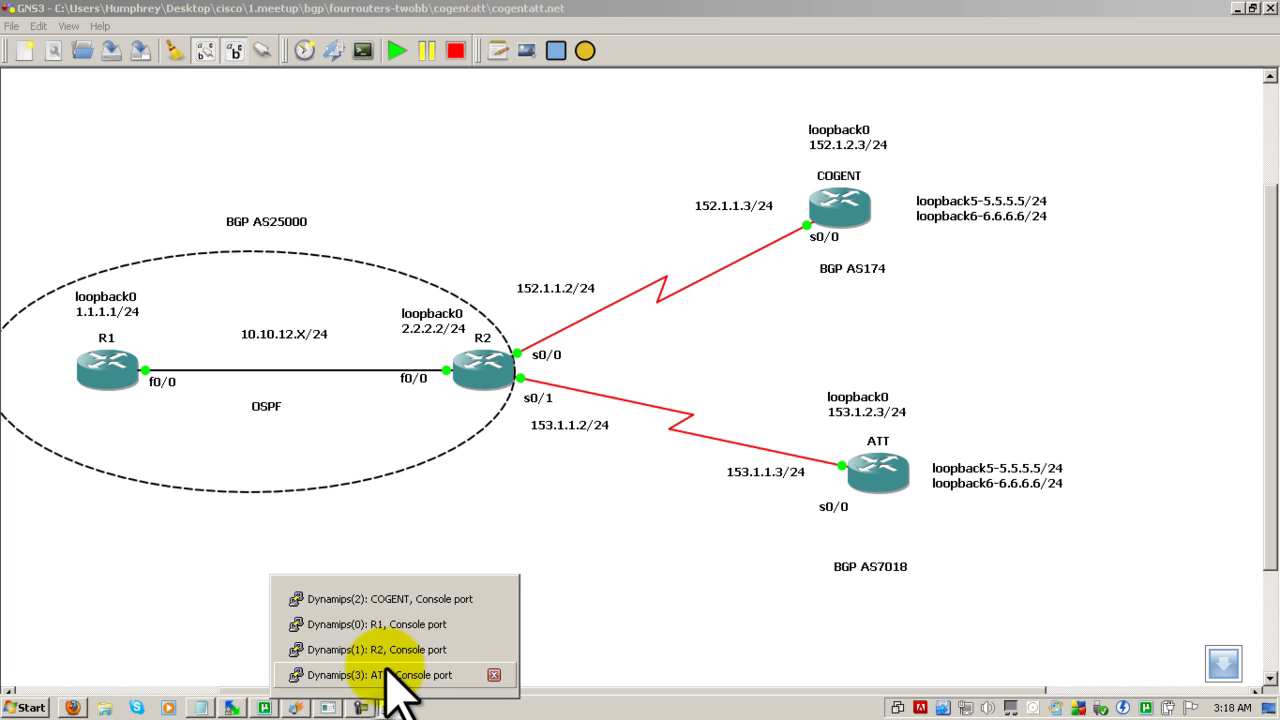
pyautogui.click(390, 599)
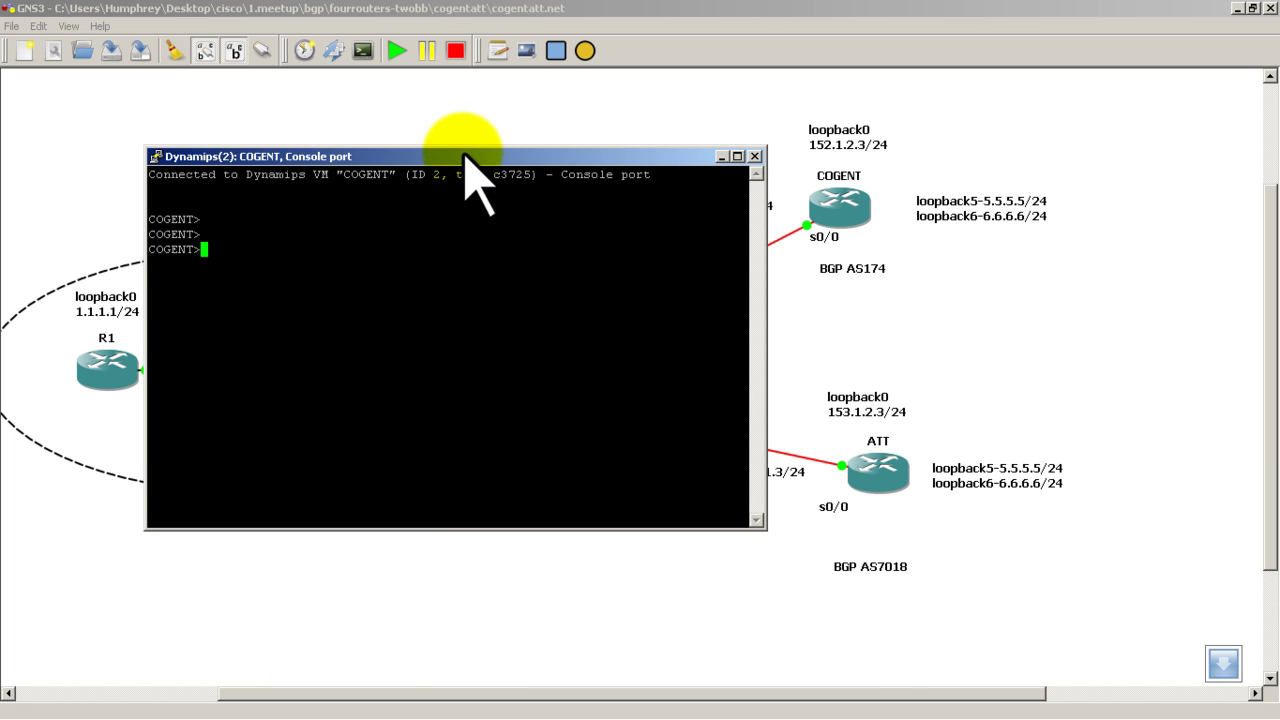
pyautogui.moveTo(465, 157); pyautogui.dragTo(380, 103)
pyautogui.write('enable')
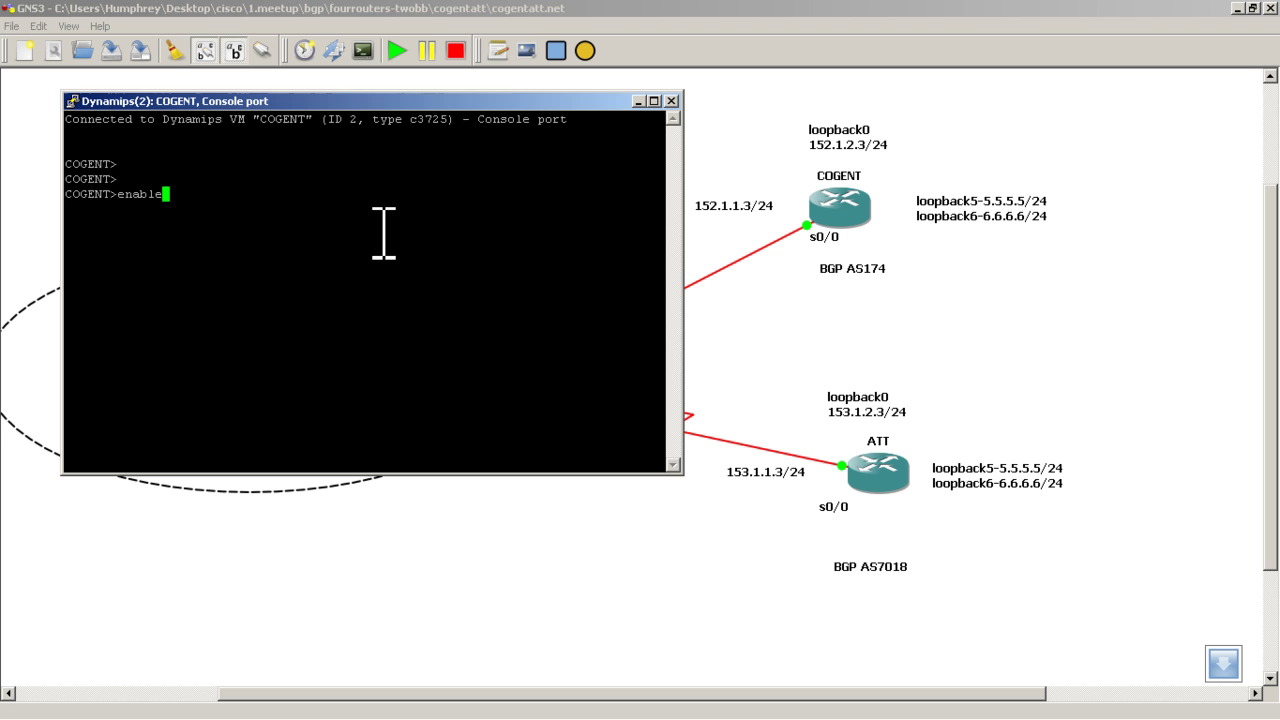
pyautogui.press('Return')
pyautogui.write('show ip int br')
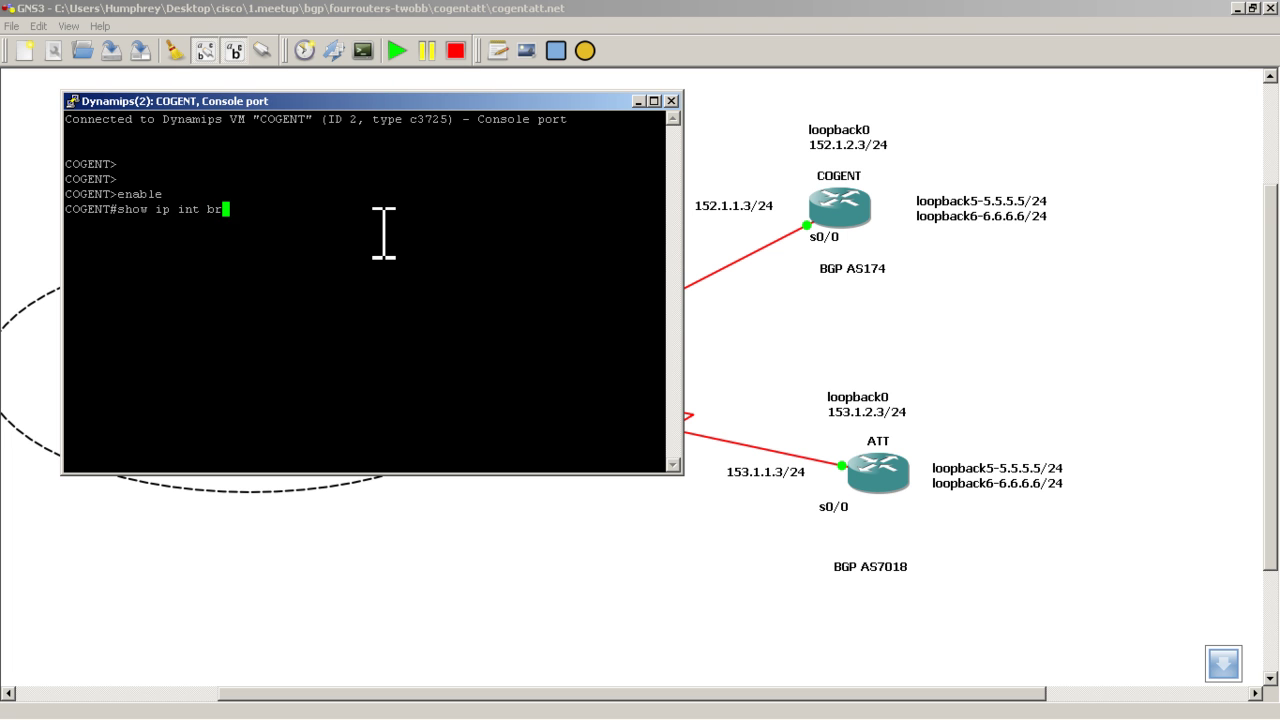
pyautogui.press('Return')
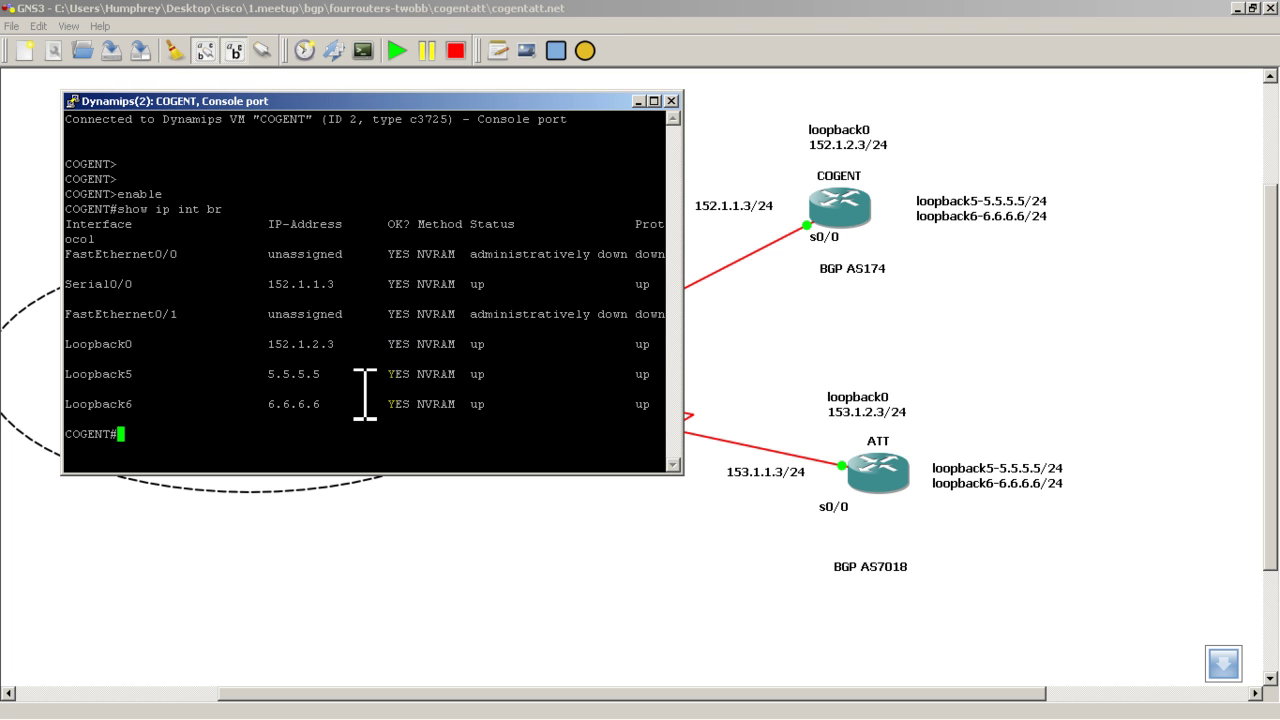
pyautogui.click(639, 101)
# On ATT, enter privileged mode and list its interfaces with show ip int br
pyautogui.click(388, 707)
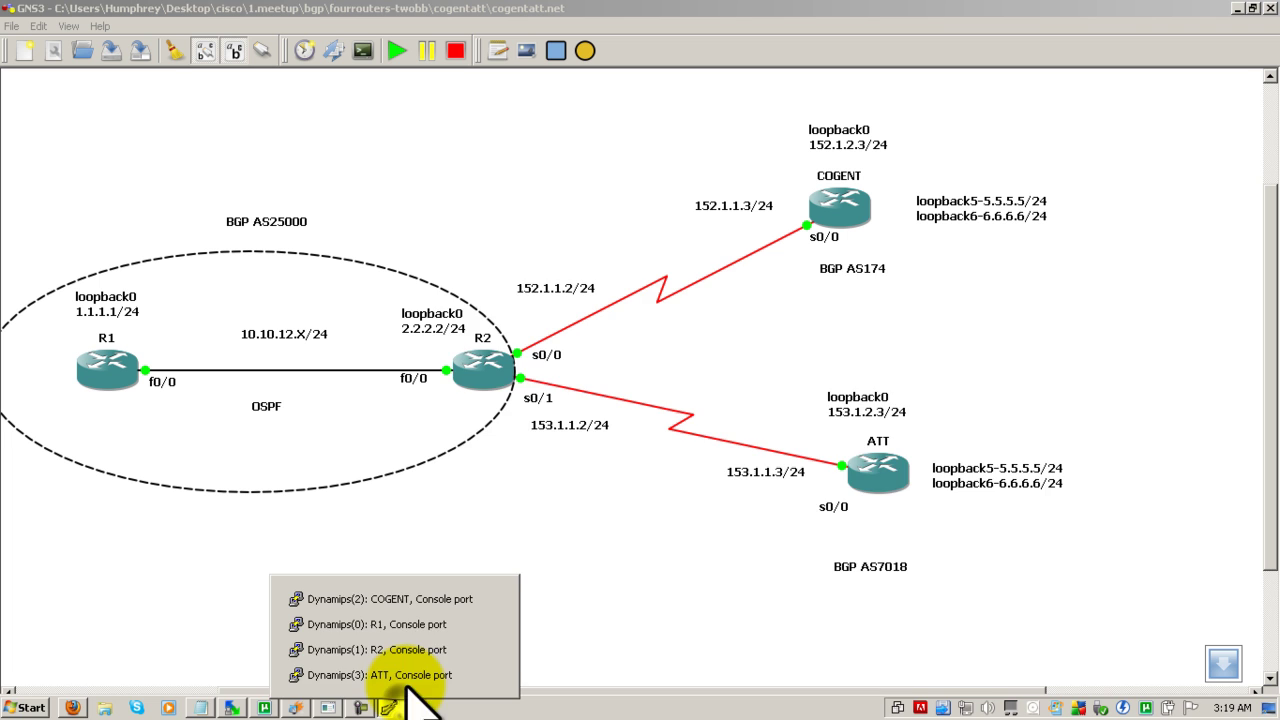
pyautogui.click(410, 652)
pyautogui.write('enable')
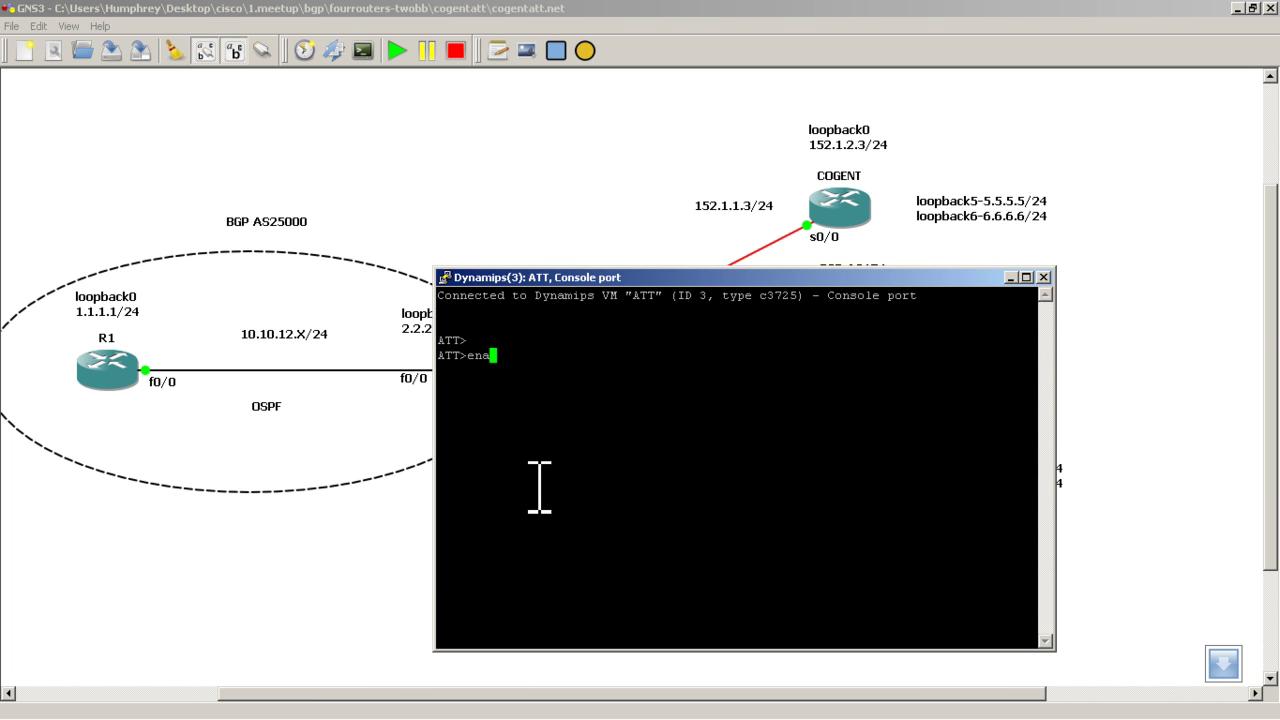
pyautogui.press('Return')
pyautogui.write('conf t')
pyautogui.press('Return')
pyautogui.write('show ip intb')
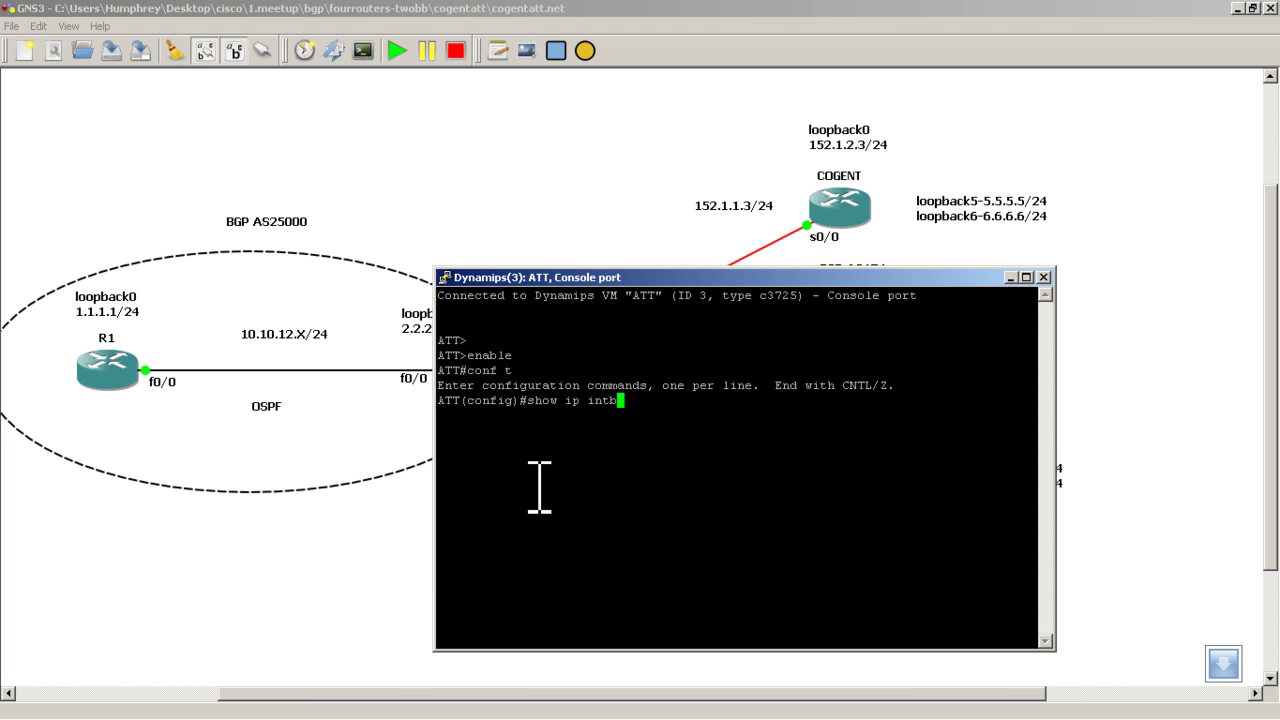
pyautogui.press('BackSpace')
pyautogui.write('br')
pyautogui.press('Return')
pyautogui.write('exit')
pyautogui.press('Return')
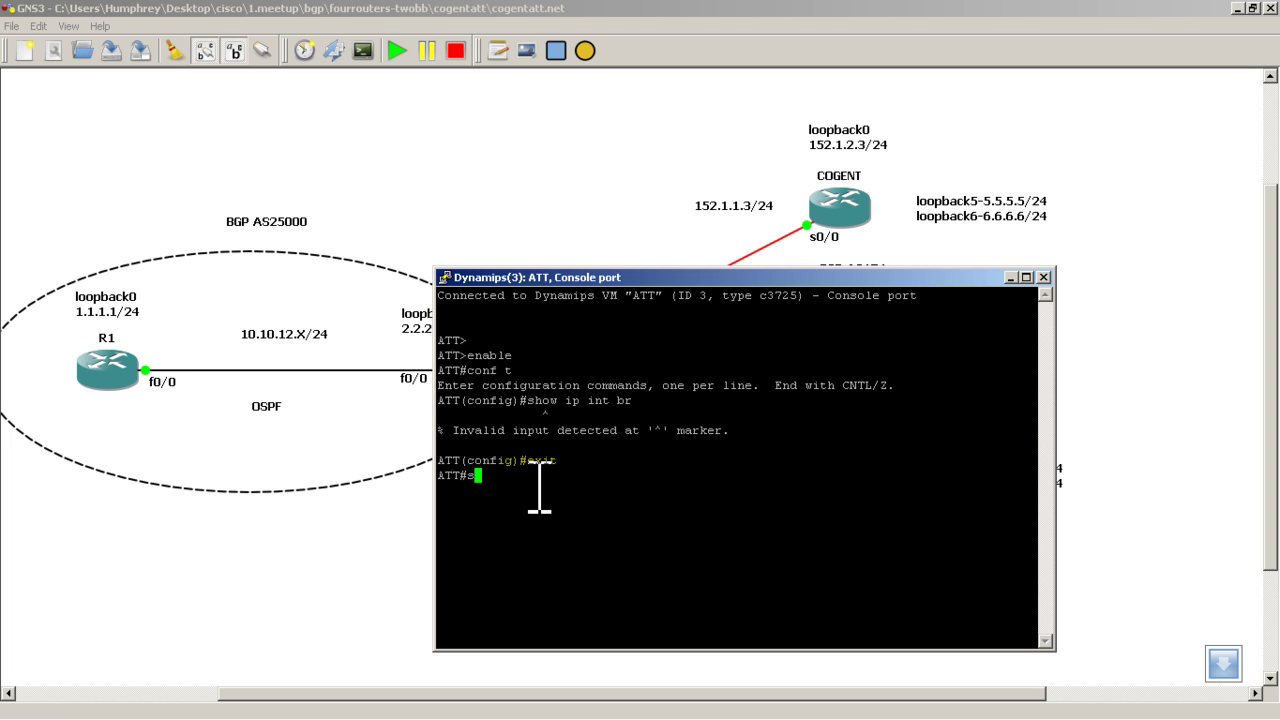
pyautogui.write('show ip int br')
pyautogui.press('Return')
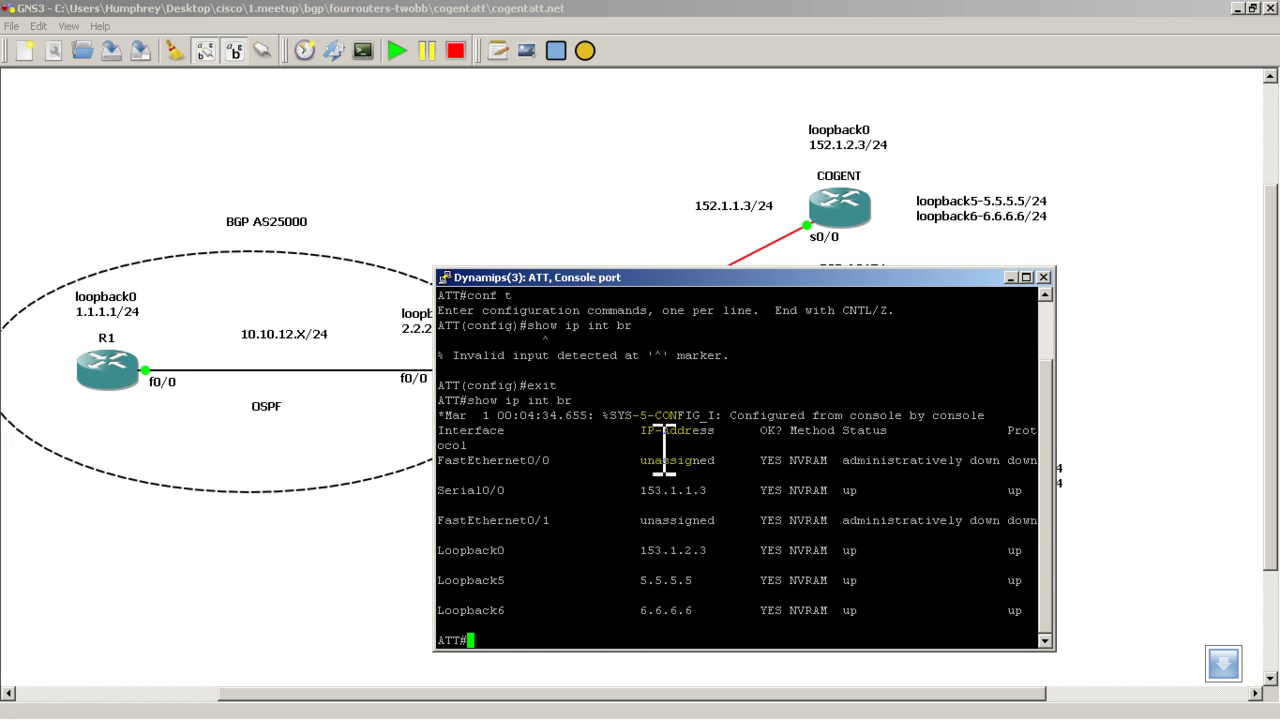
# Ping R2 at 153.1.1.2 from ATT with 5/5 success, then hide the console
pyautogui.moveTo(723, 277); pyautogui.dragTo(889, 184)
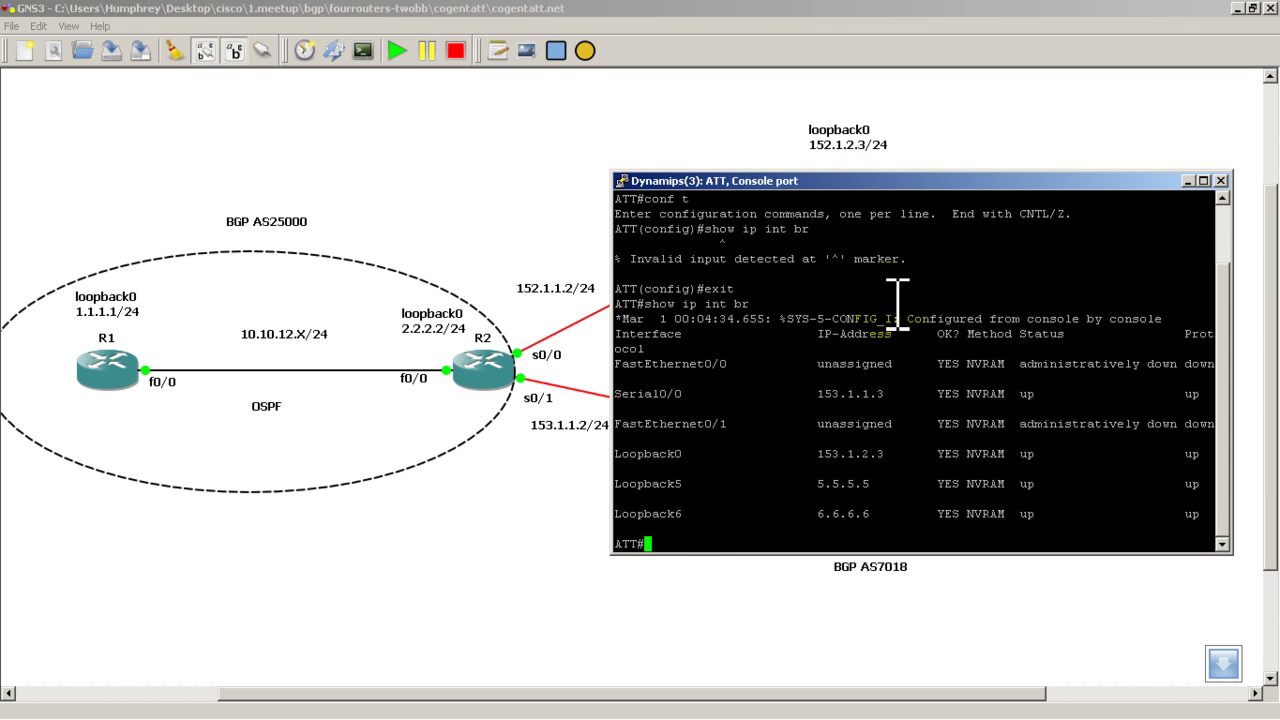
pyautogui.write('ping 153.1.1.2')
pyautogui.press('Return')
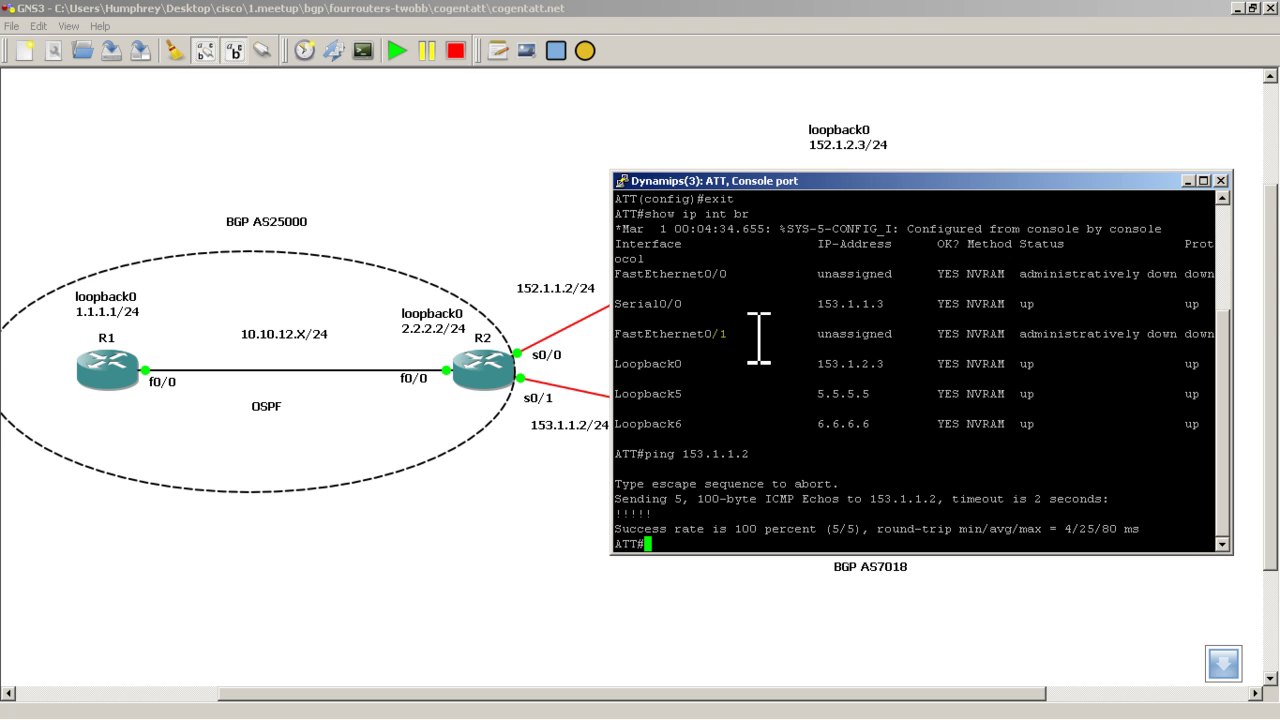
pyautogui.click(1188, 181)
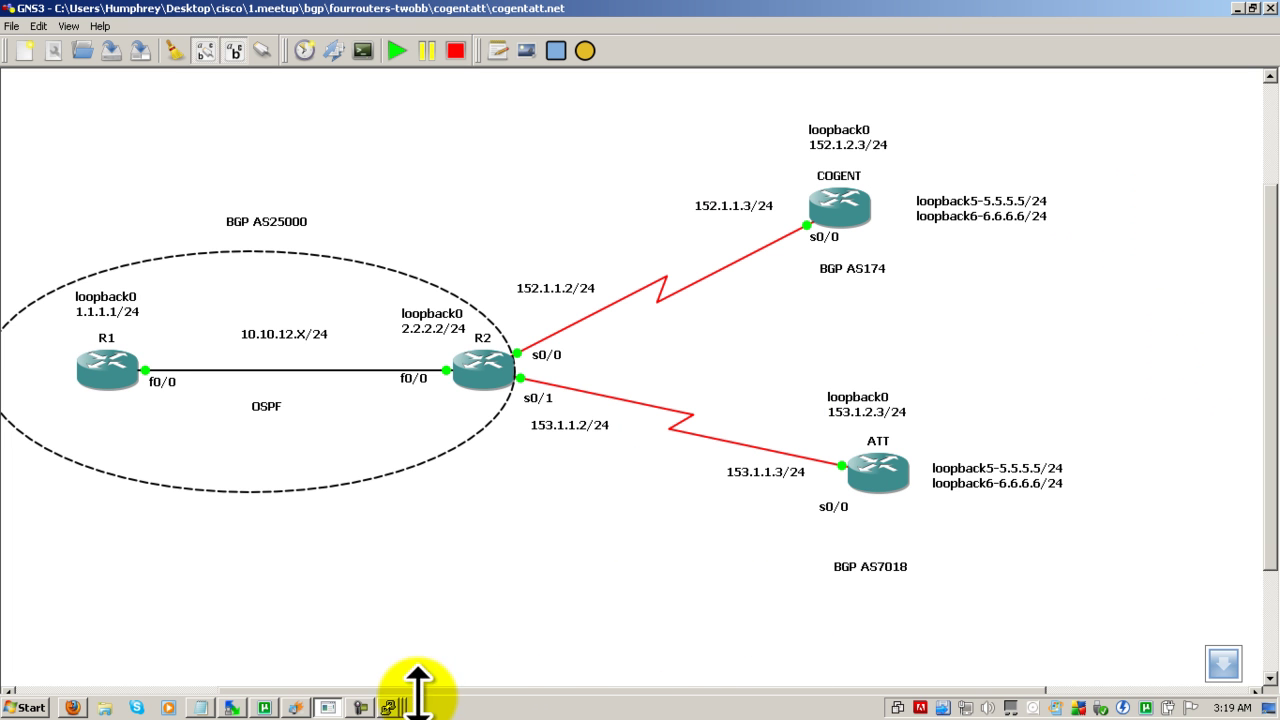
# From the COGENT console, ping R2 at 152.1.1.2 with 5/5 success, then minimize it
pyautogui.click(389, 708)
pyautogui.click(410, 599)
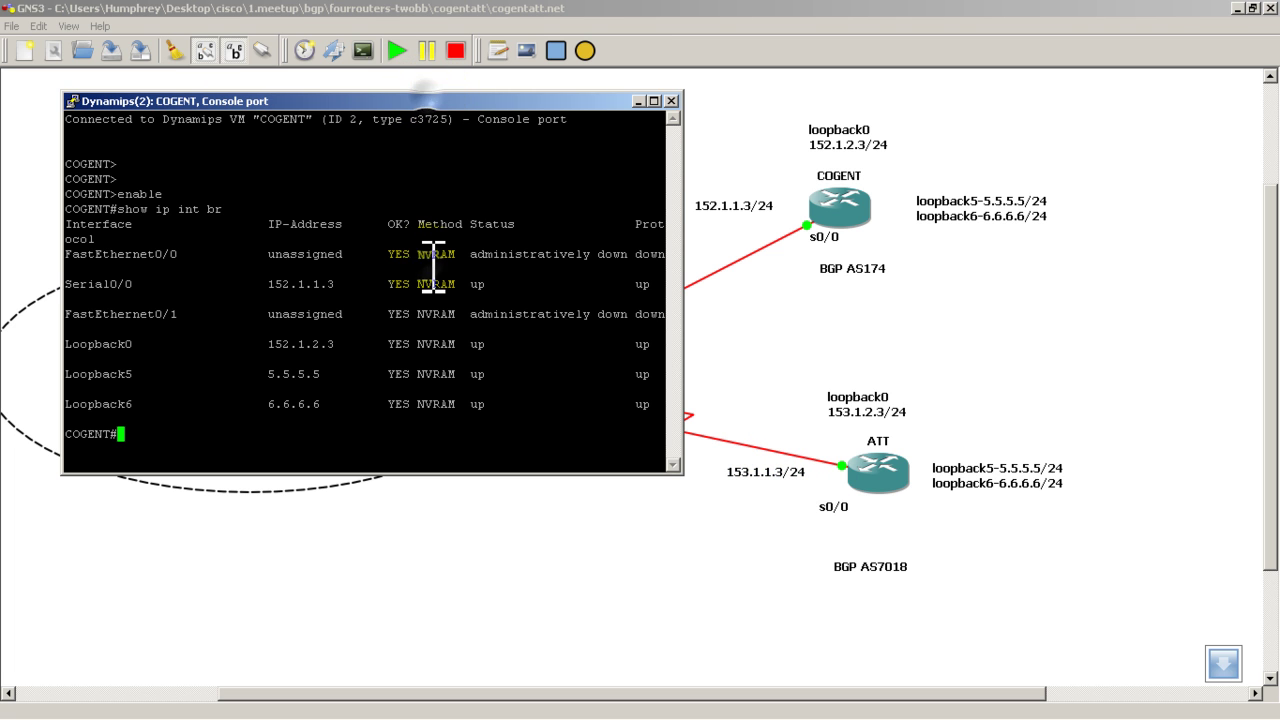
pyautogui.write('ping 152')
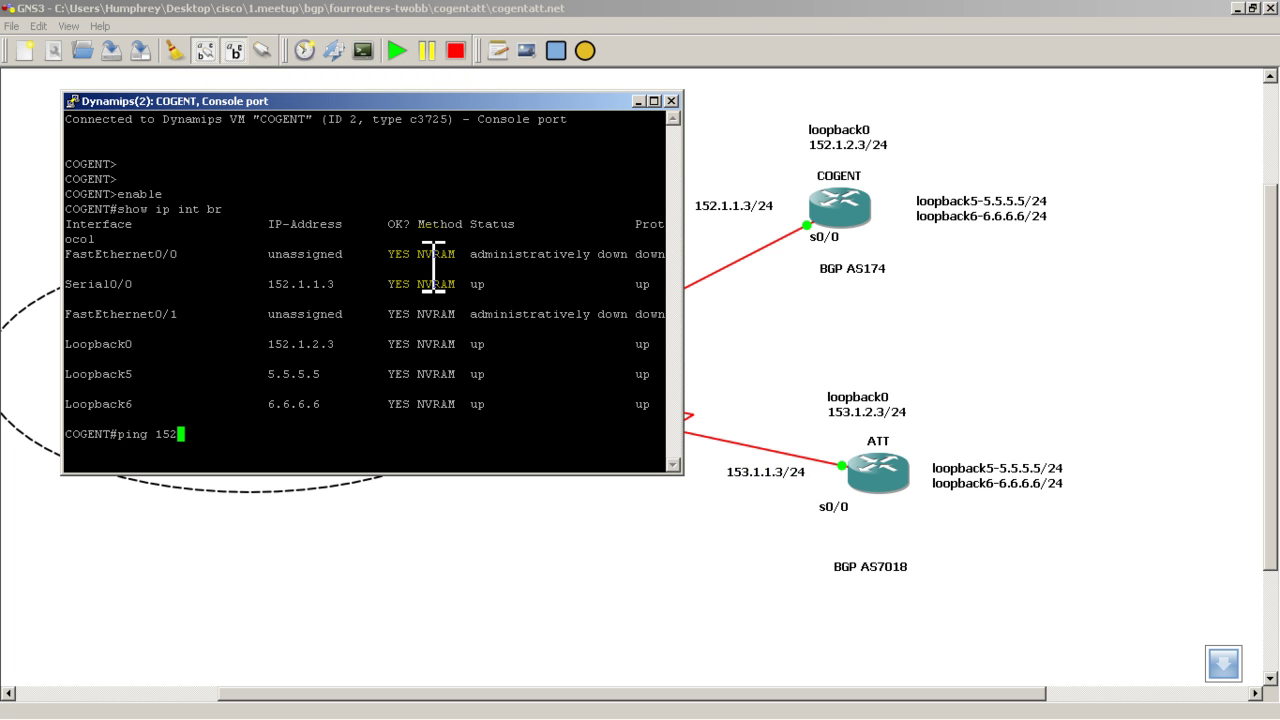
pyautogui.write('.1.1.2')
pyautogui.press('Return')
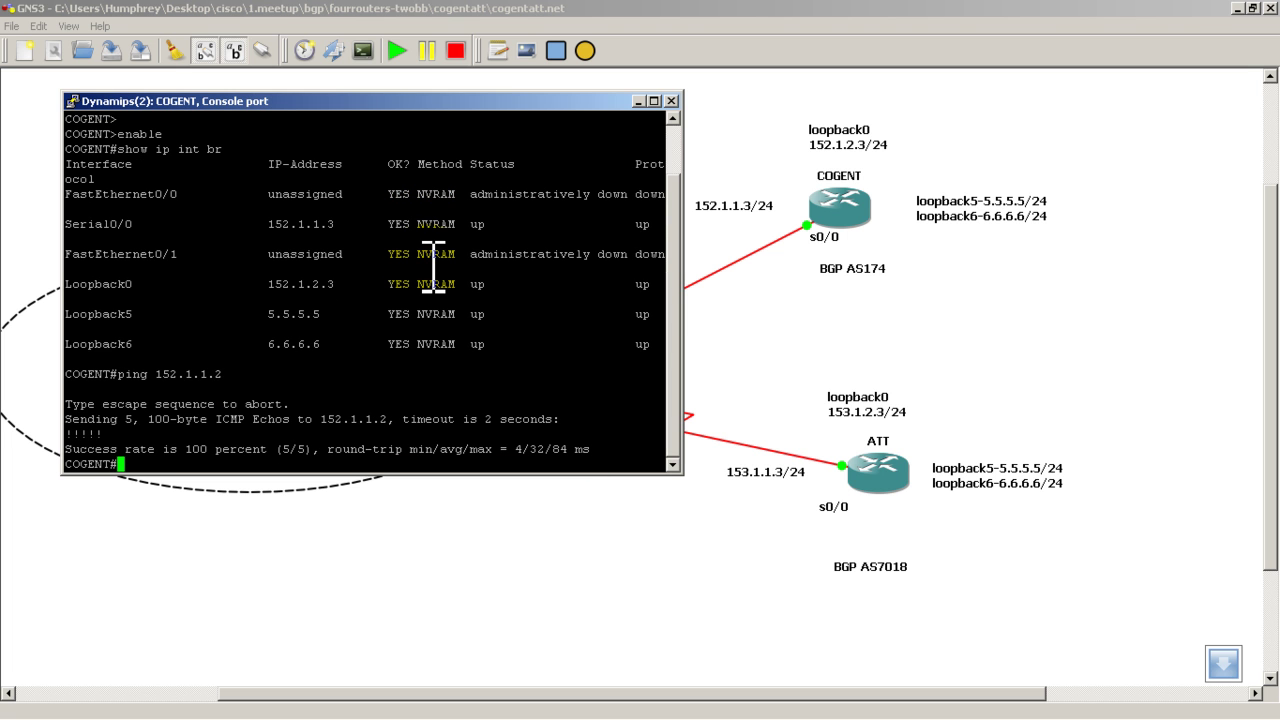
pyautogui.click(640, 101)
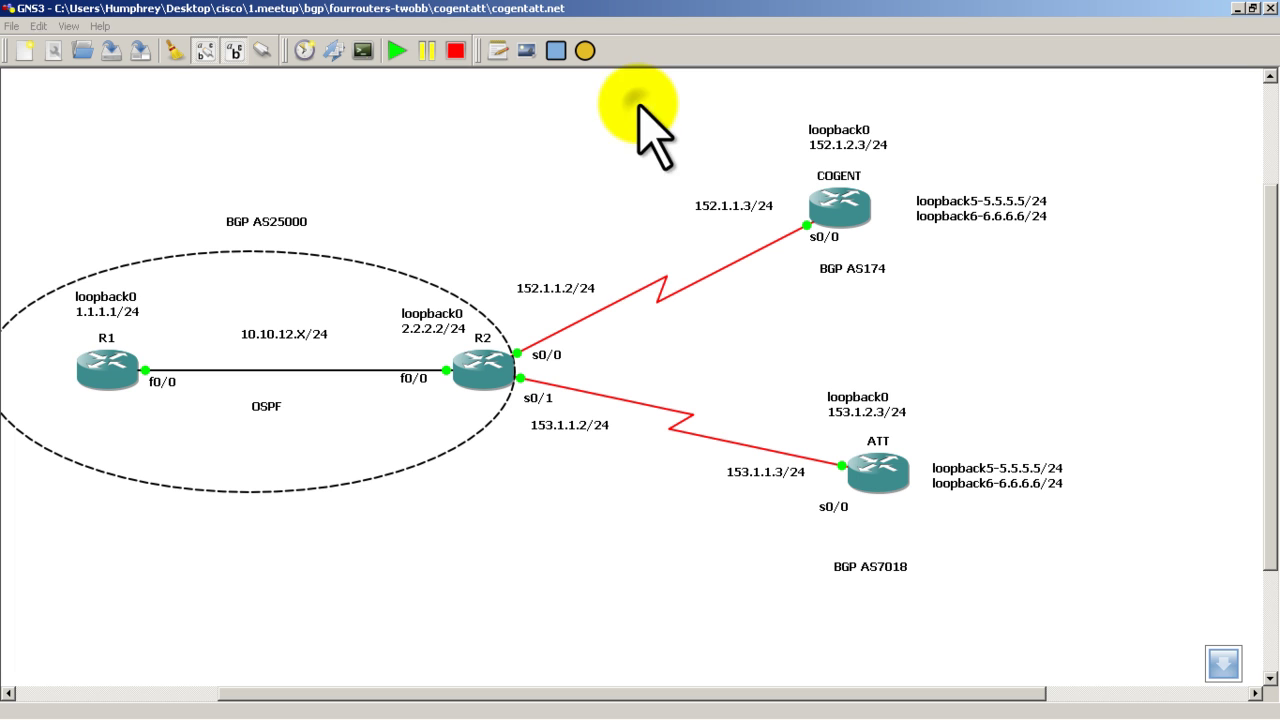